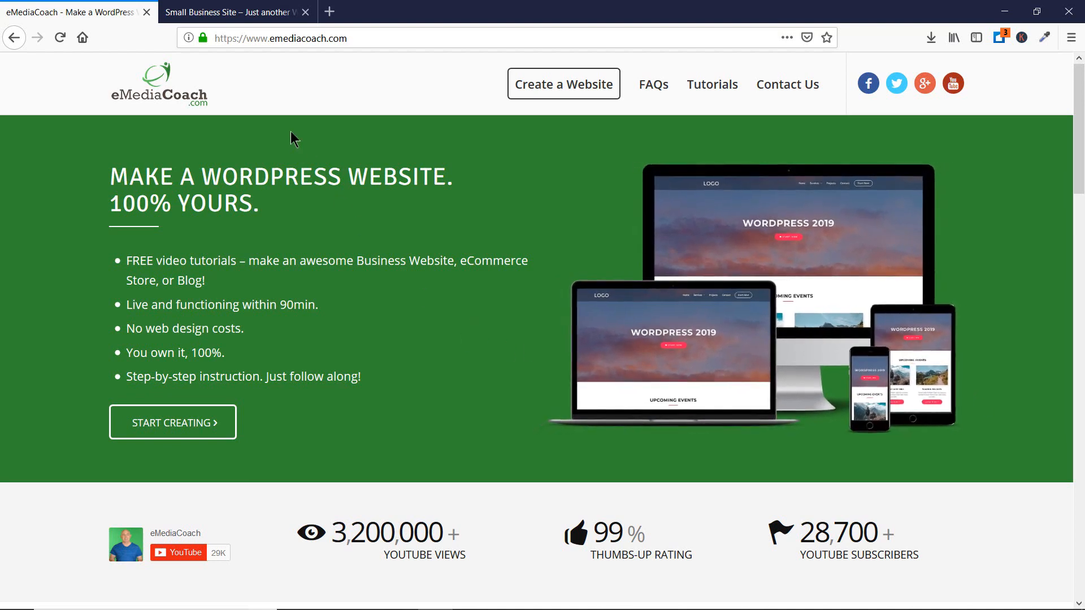
left_click(372, 37)
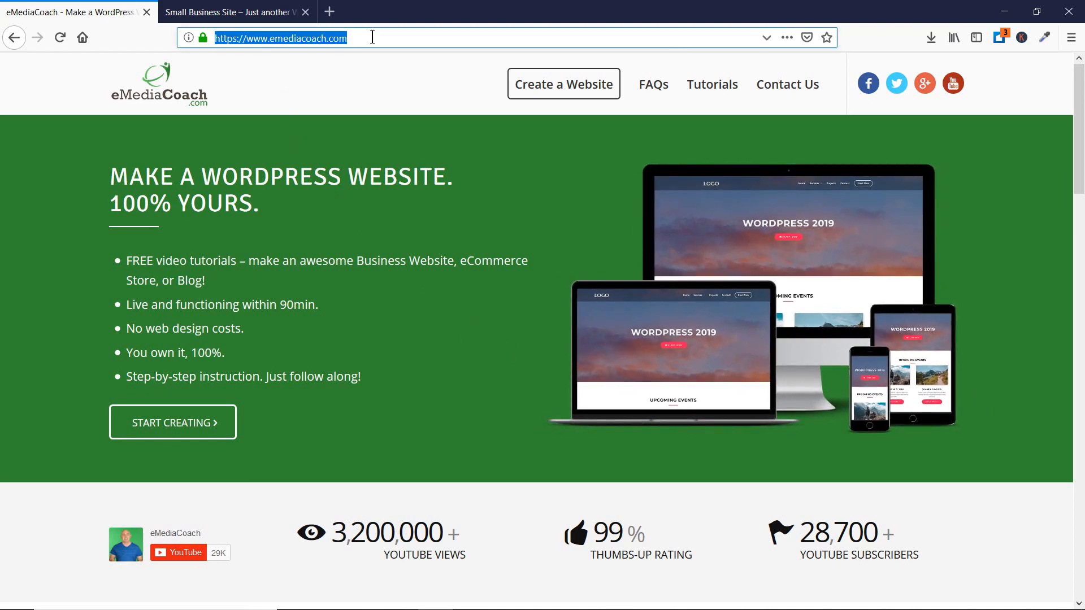
left_click(372, 37)
type("/astra")
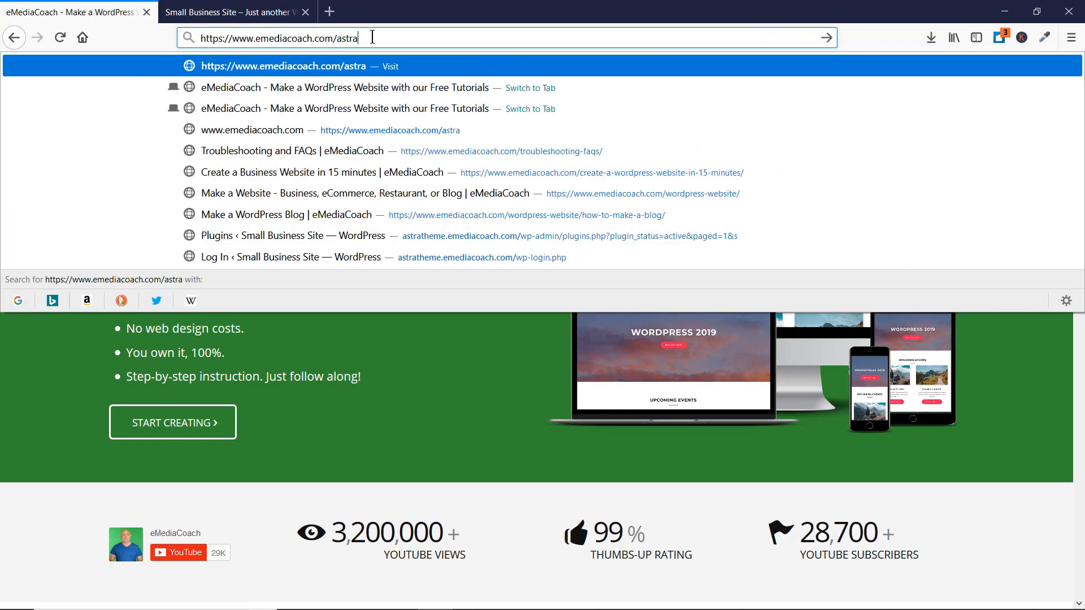
key("Return")
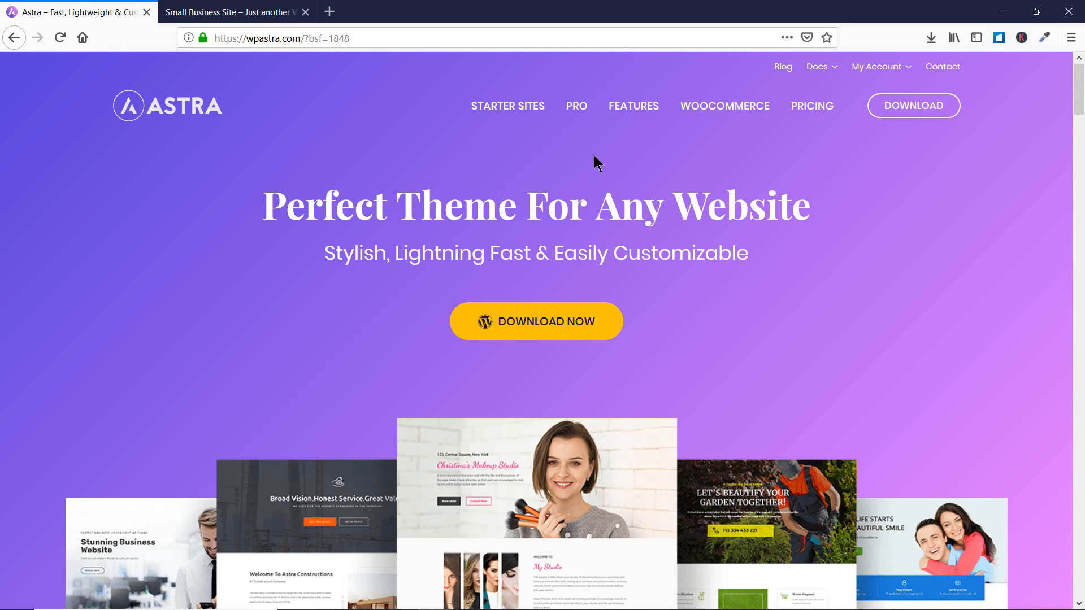
Go to the admin login page of the Small Business Site at astratheme.emediacoach.com/wp-admin.
left_click(243, 9)
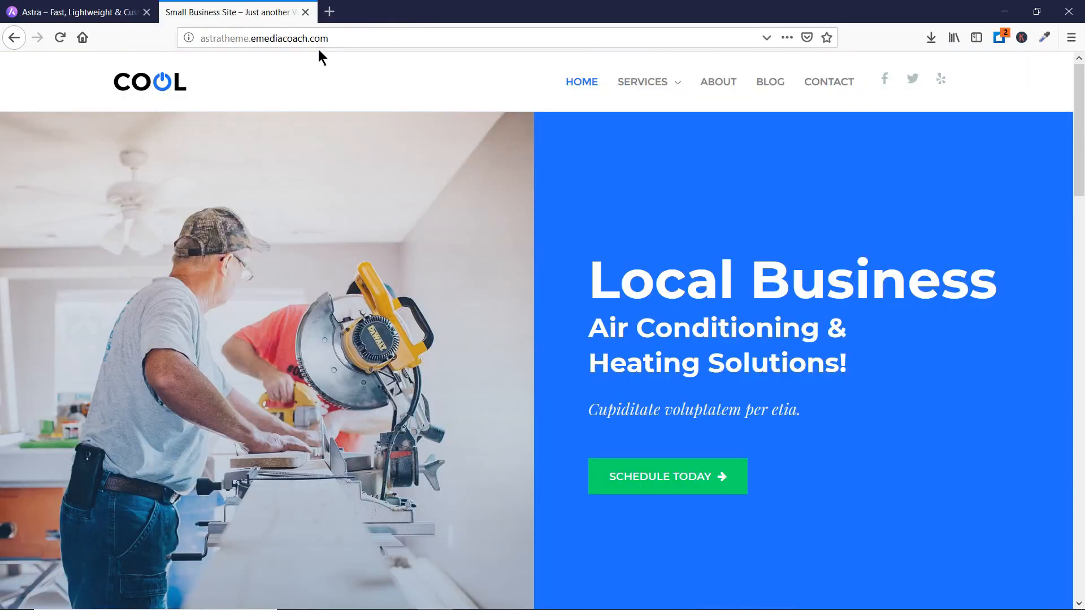
left_click(376, 43)
left_click(376, 43)
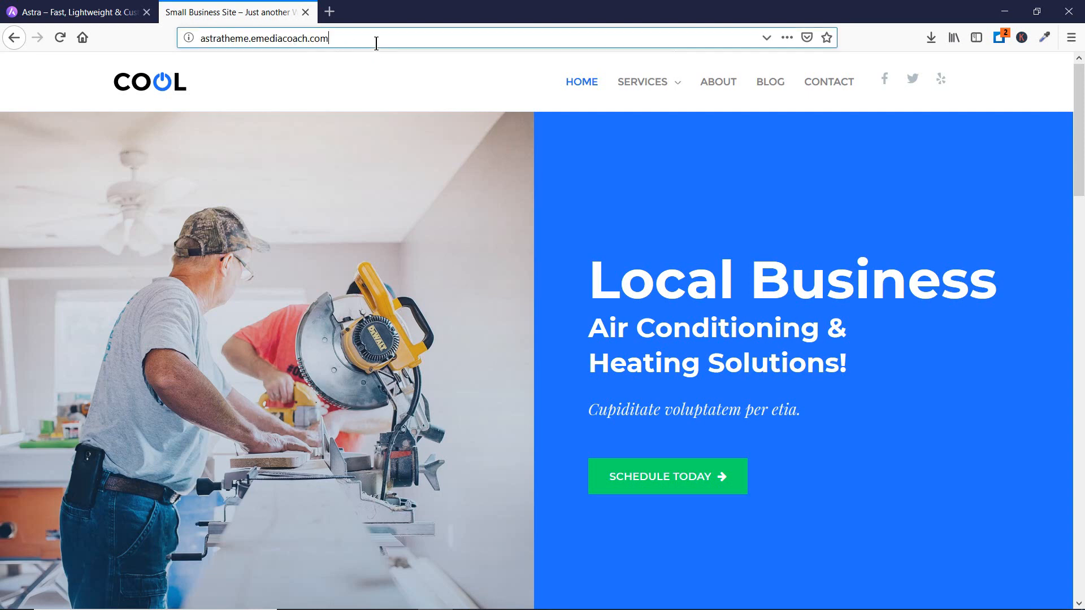
type("/wp-admi")
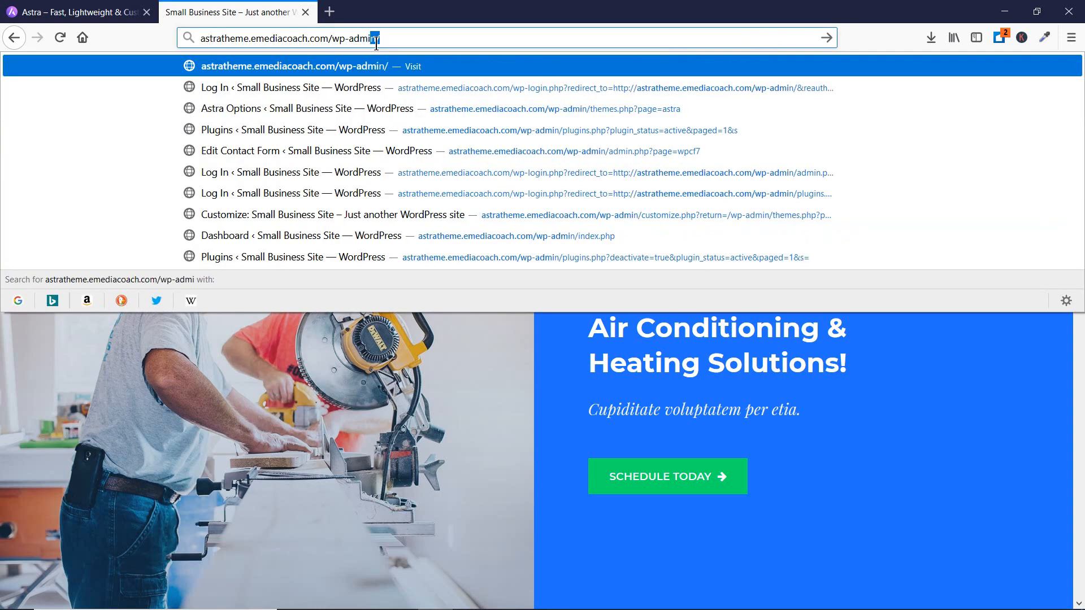
key("Return")
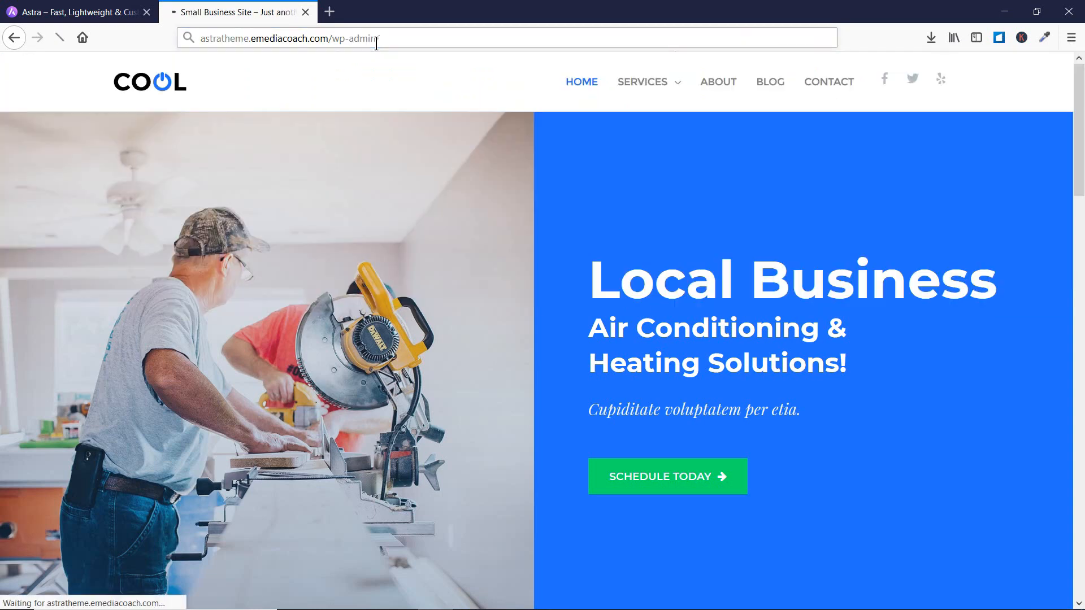
Close the Astra website page and log in to WordPress with the saved username and account password.
left_click(146, 12)
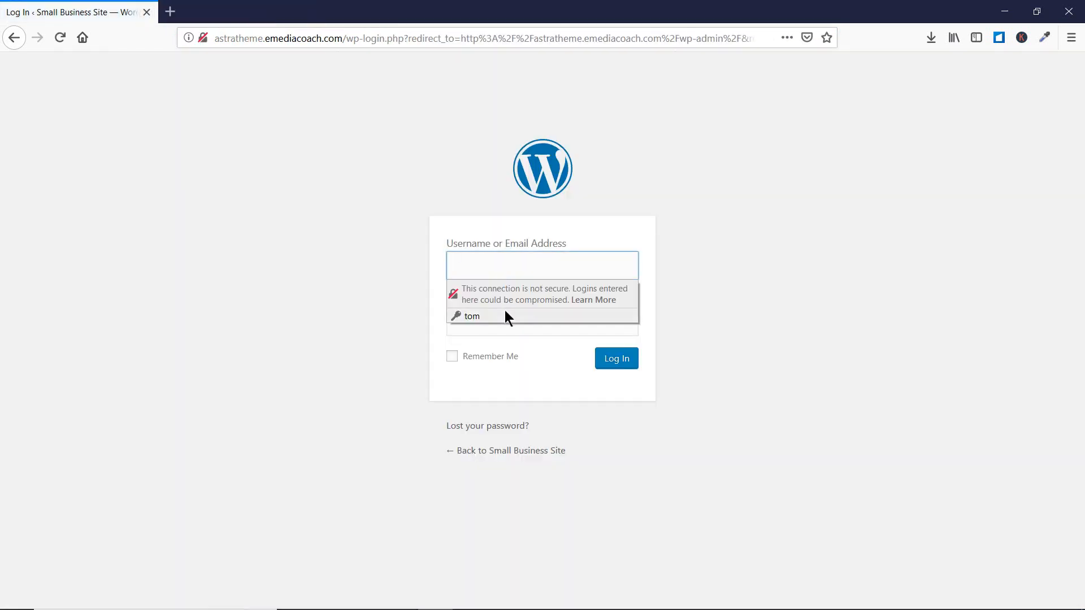
left_click(504, 315)
left_click(615, 363)
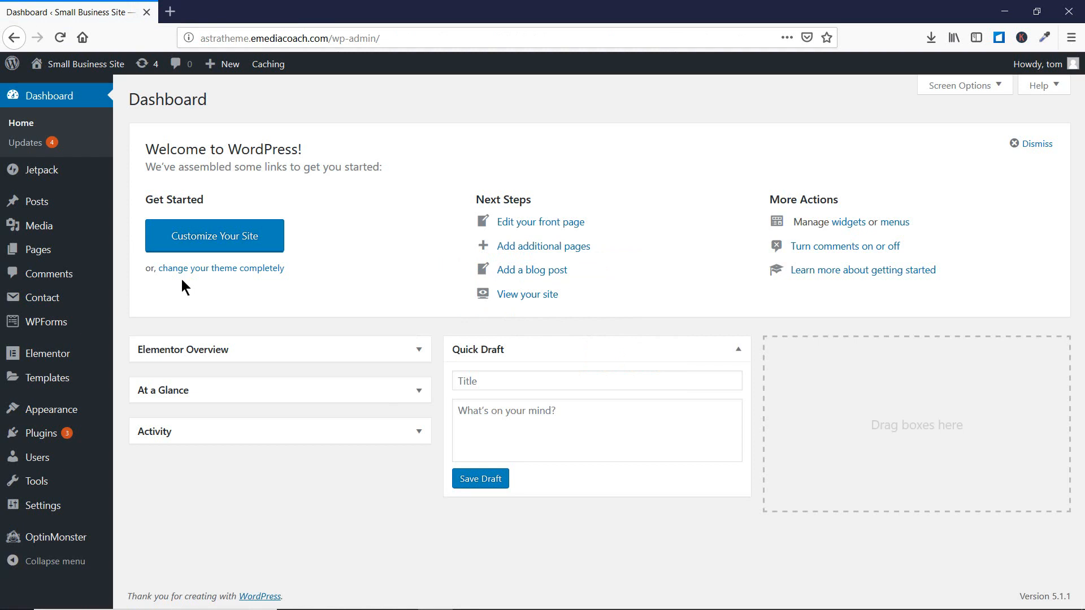
Open the Astra Options page and bring up its list of available Astra Pro modules.
mouse_move(102, 412)
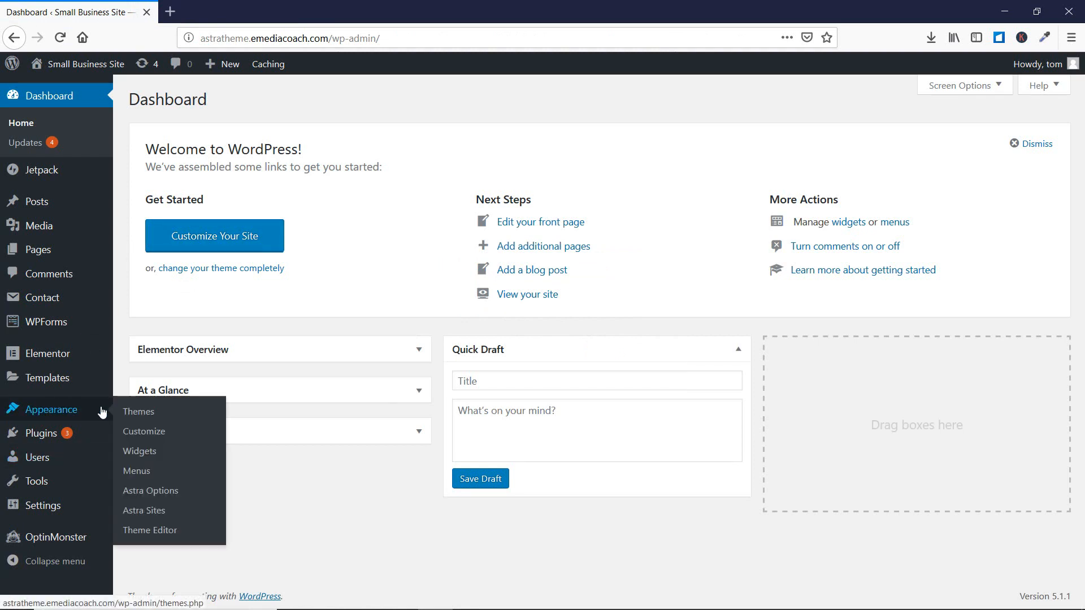
left_click(177, 492)
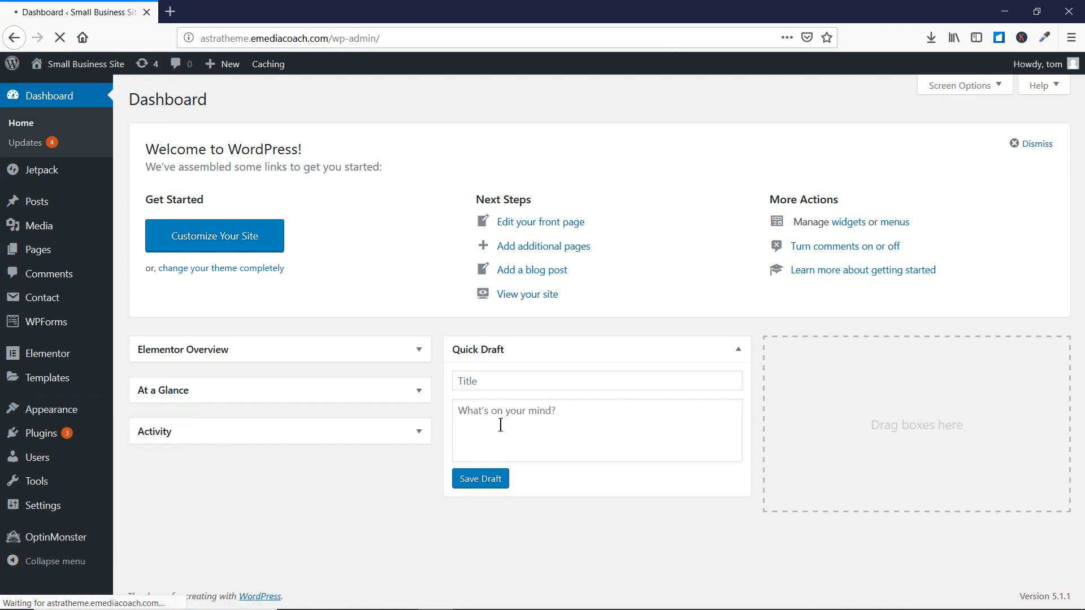
scroll(415, 408, "down", 4)
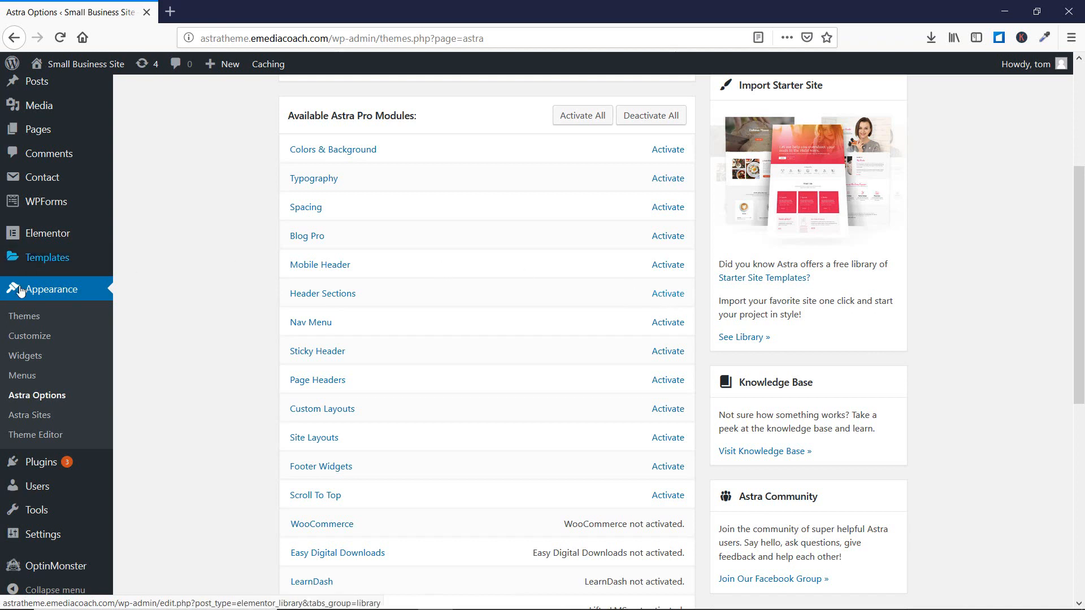
Open the theme Customizer in a separate browser tab and view the Primary Header layout settings.
middle_click(48, 337)
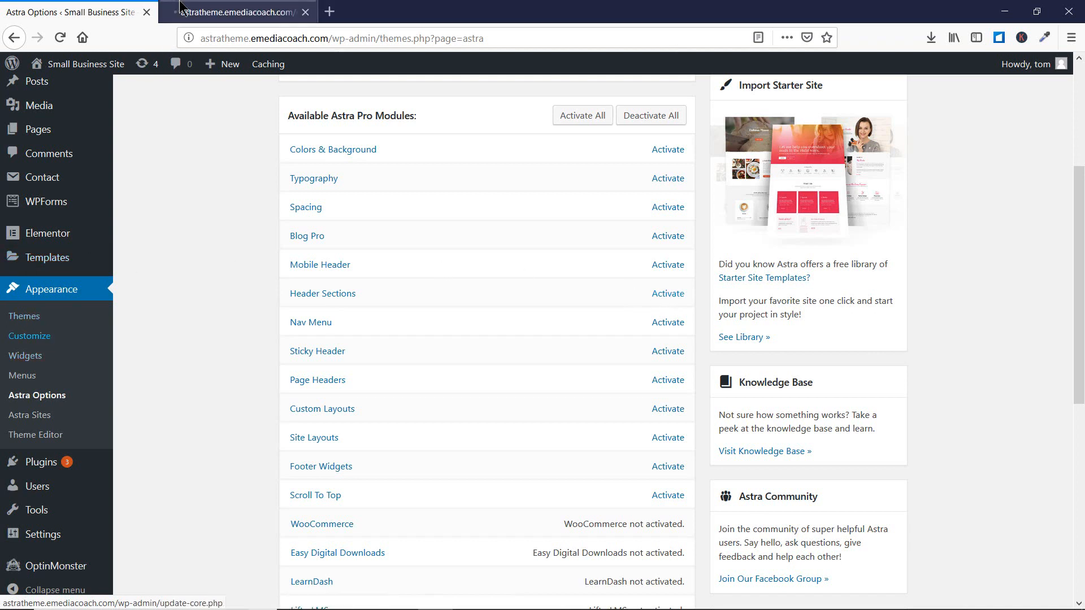
left_click(211, 7)
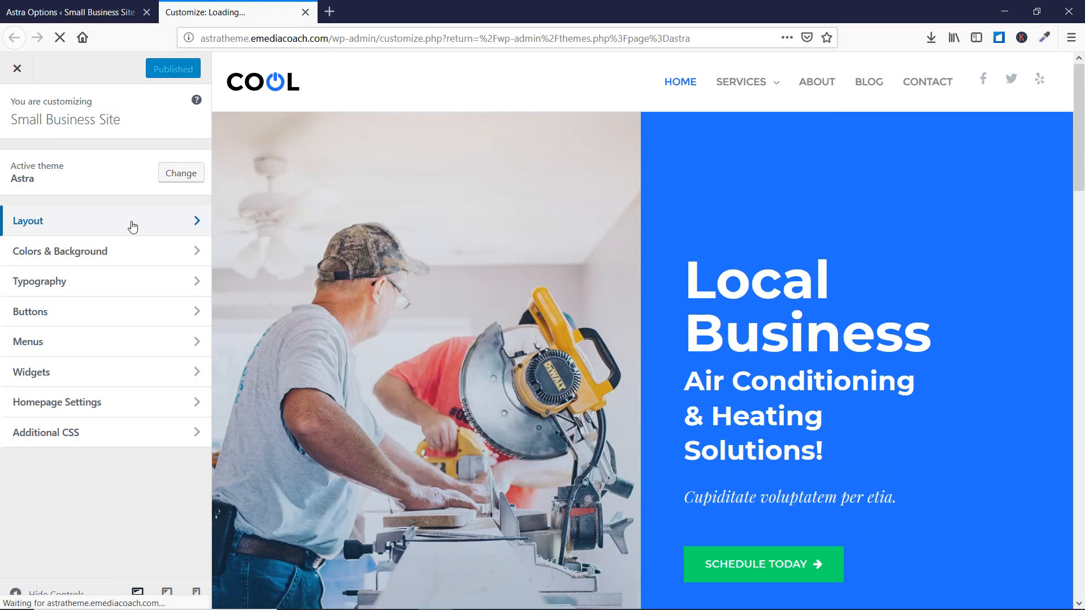
left_click(131, 225)
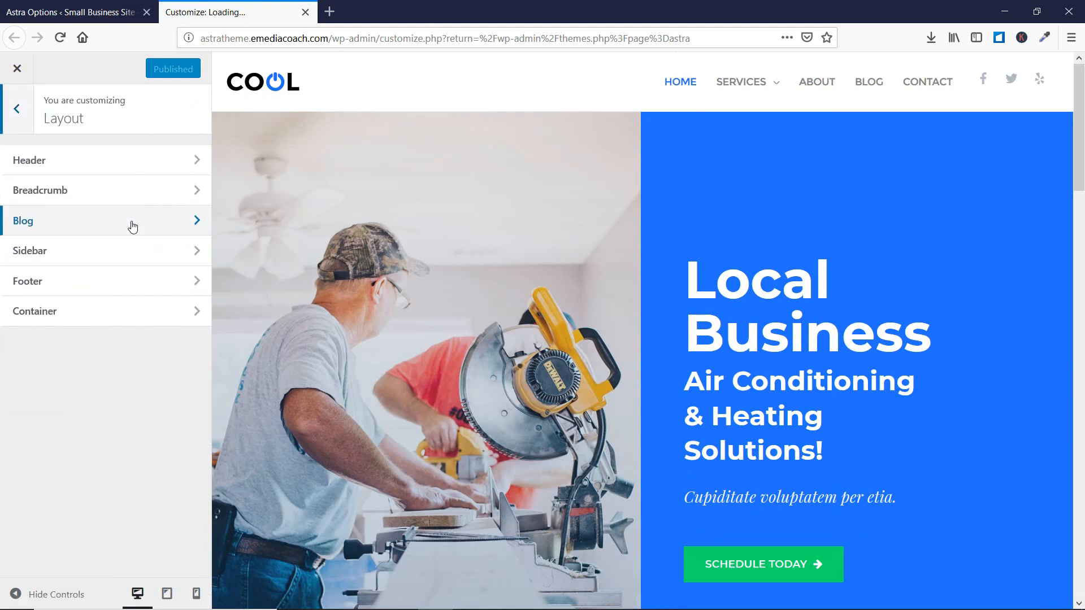
left_click(140, 164)
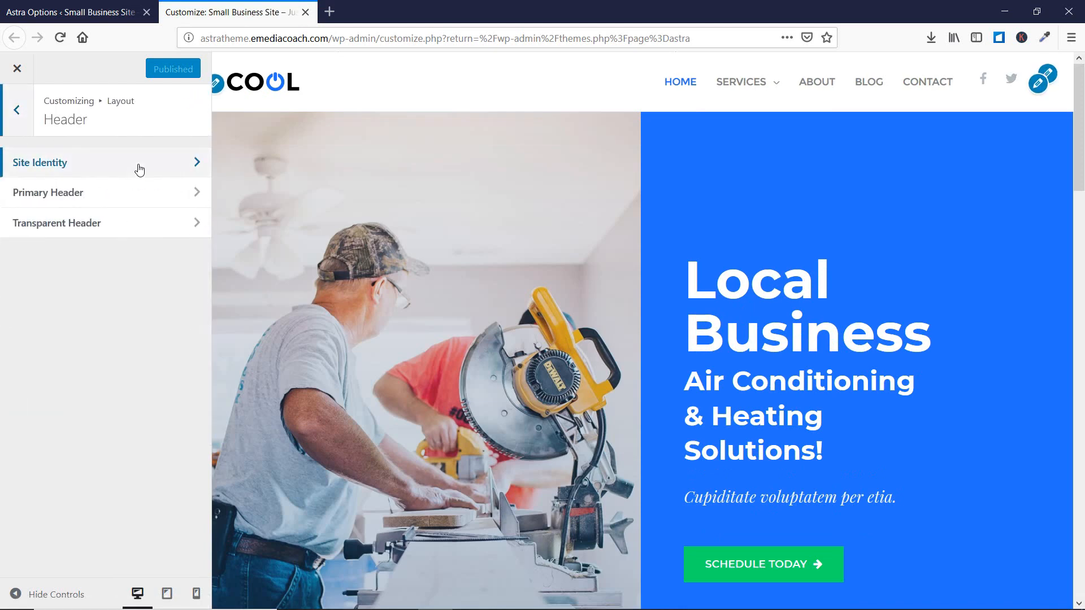
left_click(135, 195)
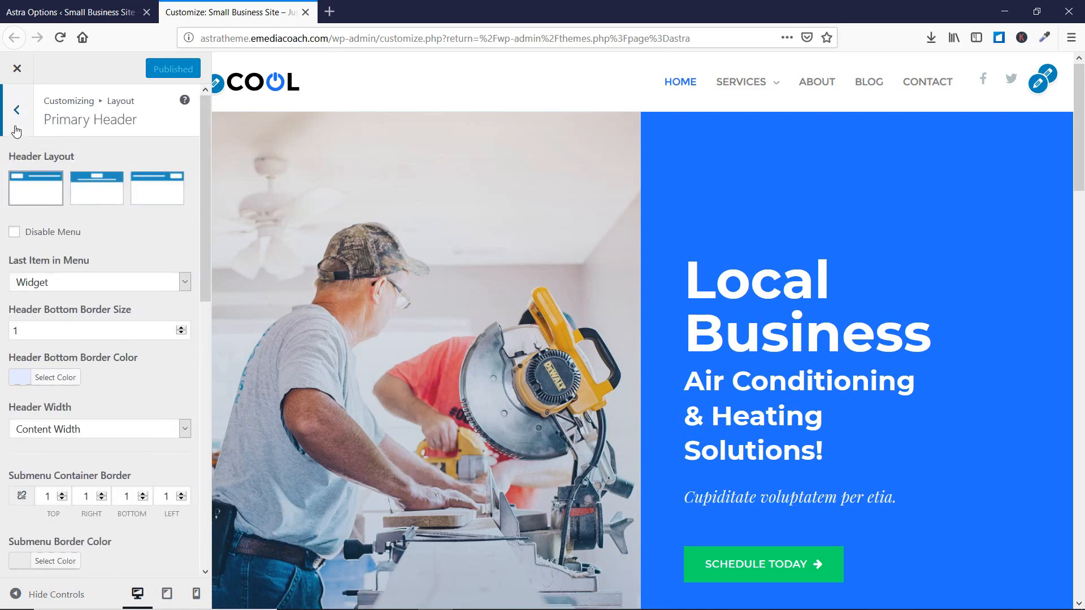
left_click(17, 111)
Activate the Header Sections module in Astra Options and reload the Customizer page.
left_click(73, 12)
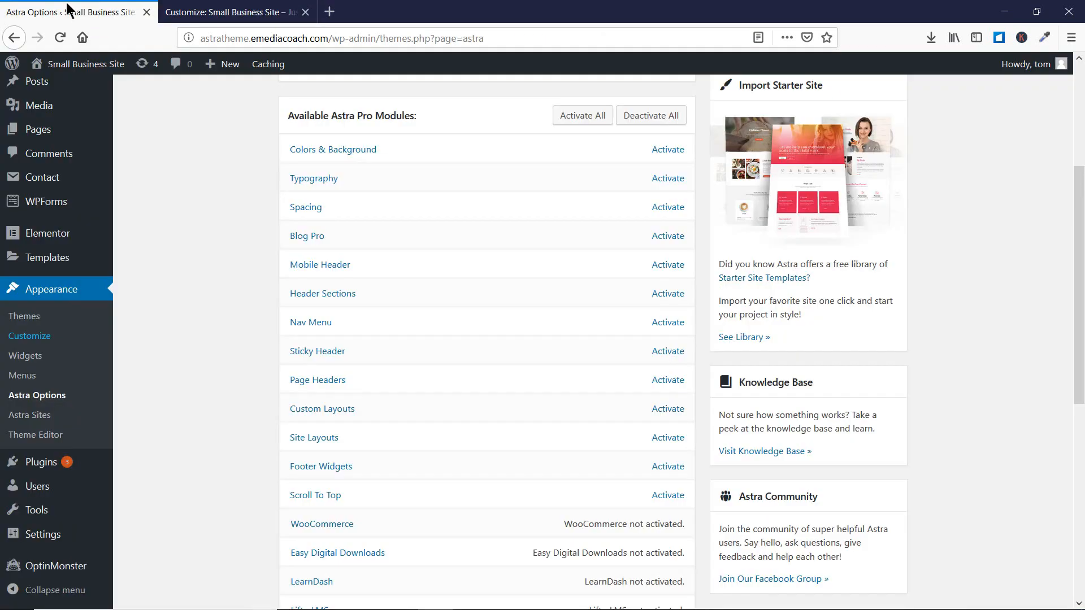
left_click(662, 295)
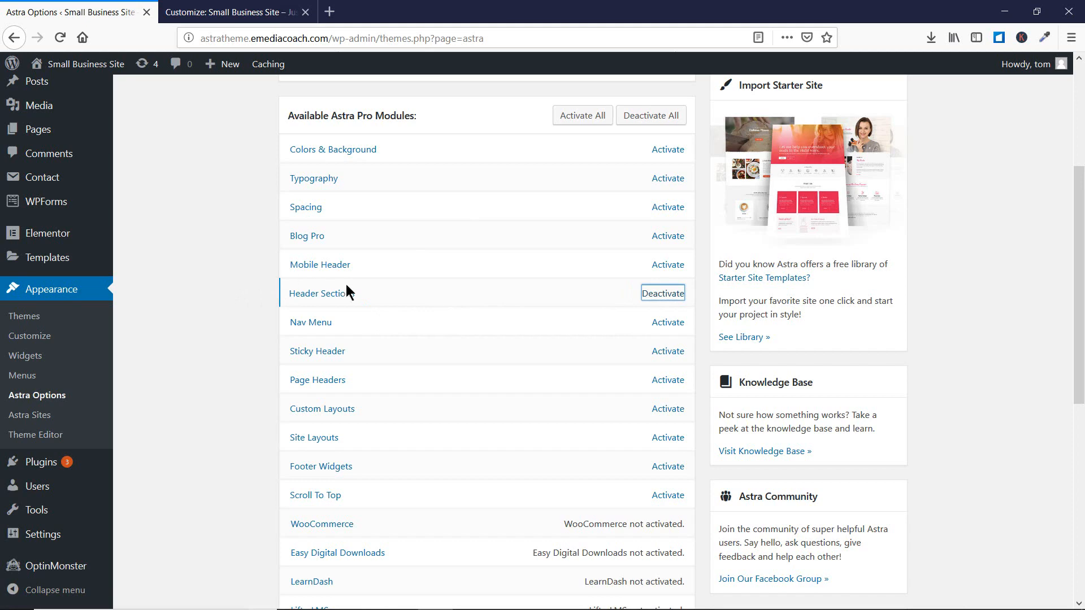
left_click(220, 8)
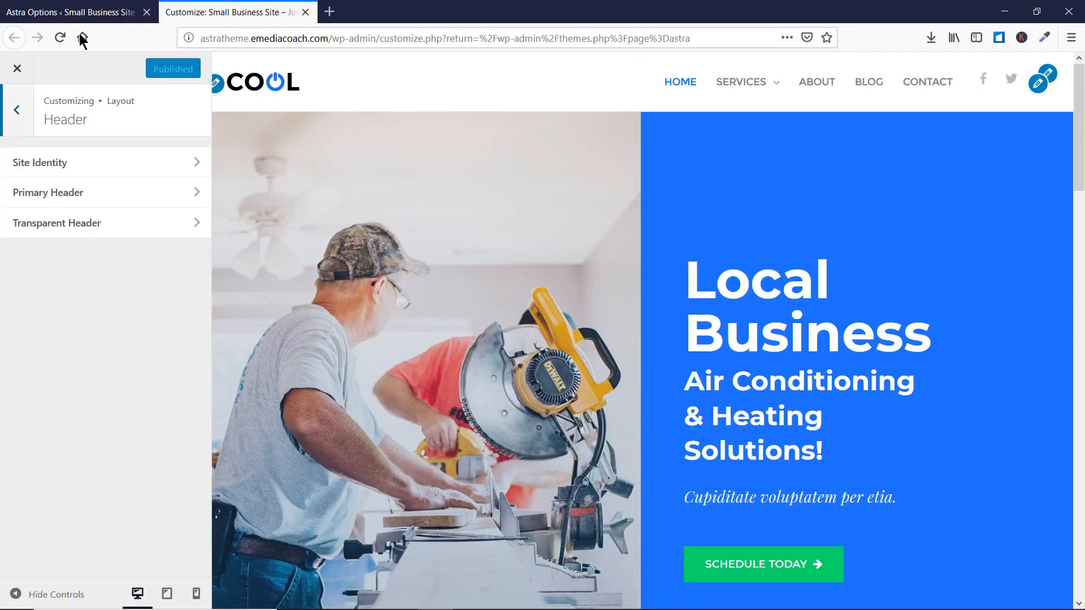
left_click(57, 41)
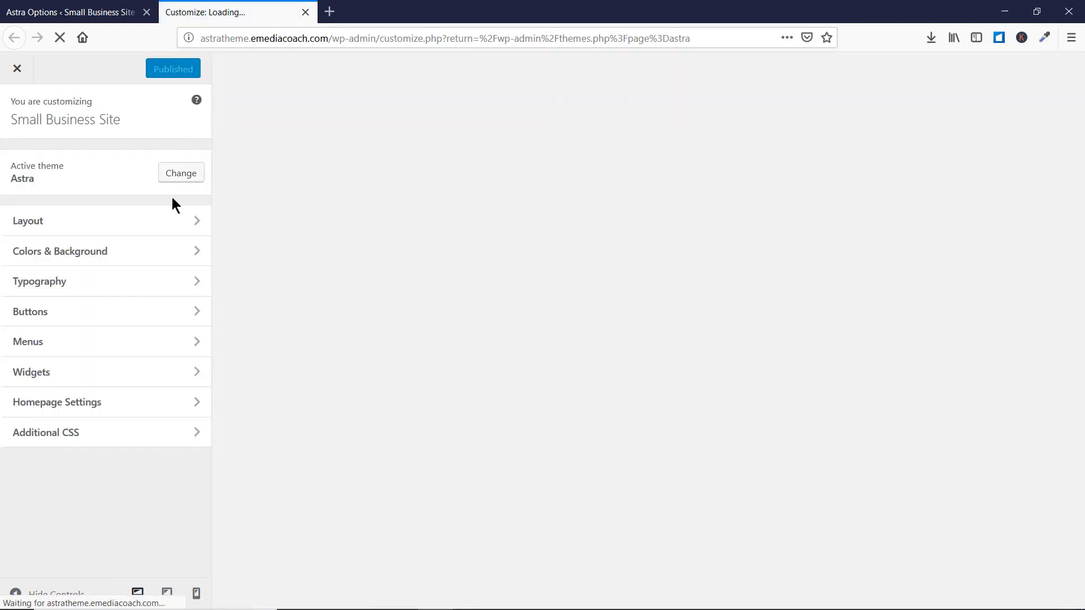
Review the Above Header and Below Header layout choices in the Customizer's header settings.
left_click(170, 220)
left_click(167, 162)
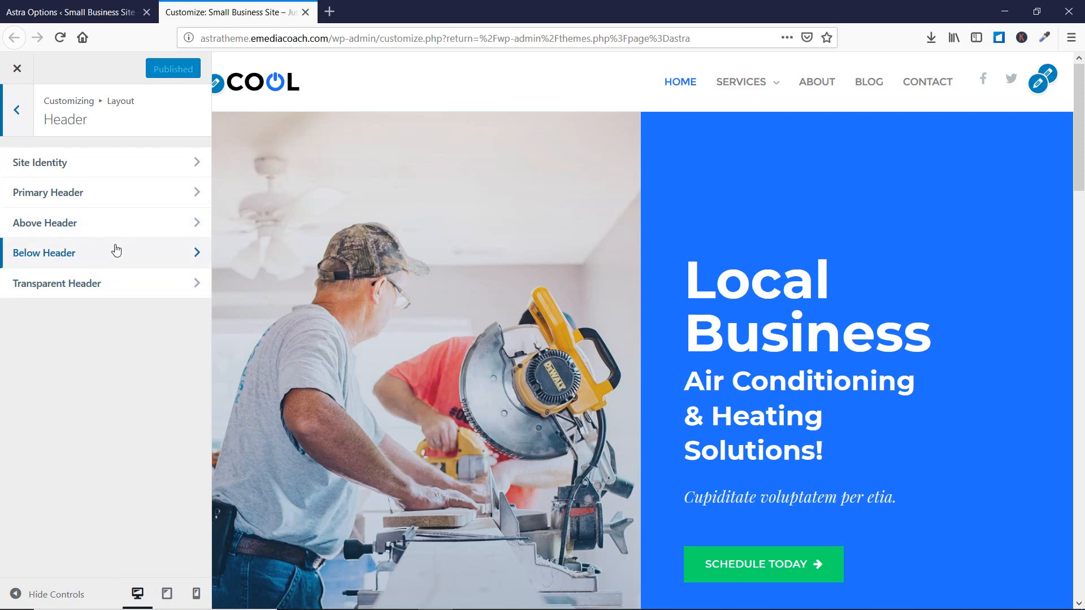
left_click(114, 226)
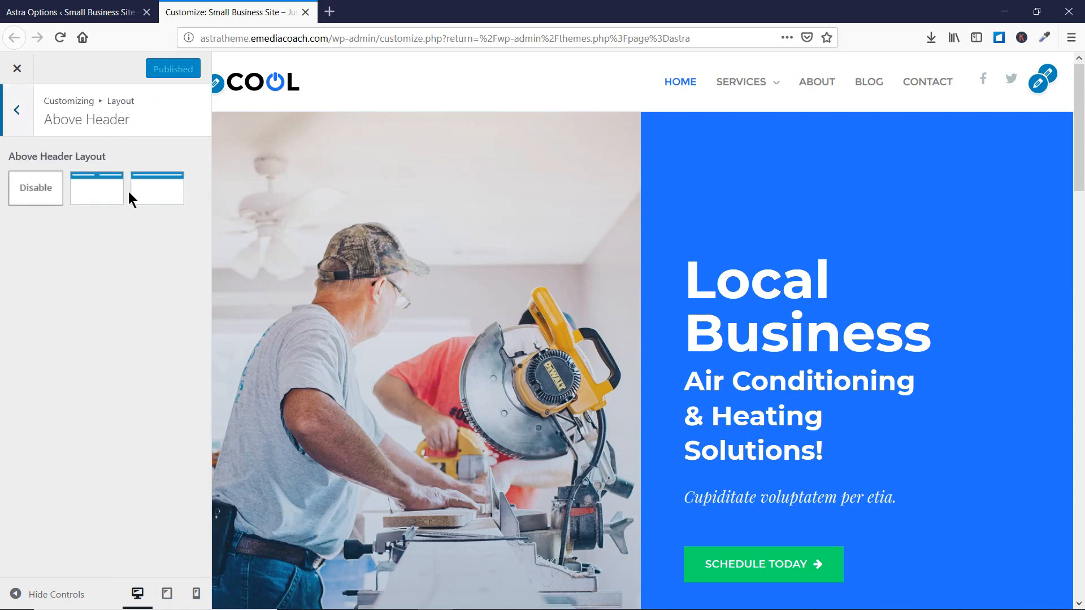
left_click(11, 116)
left_click(98, 257)
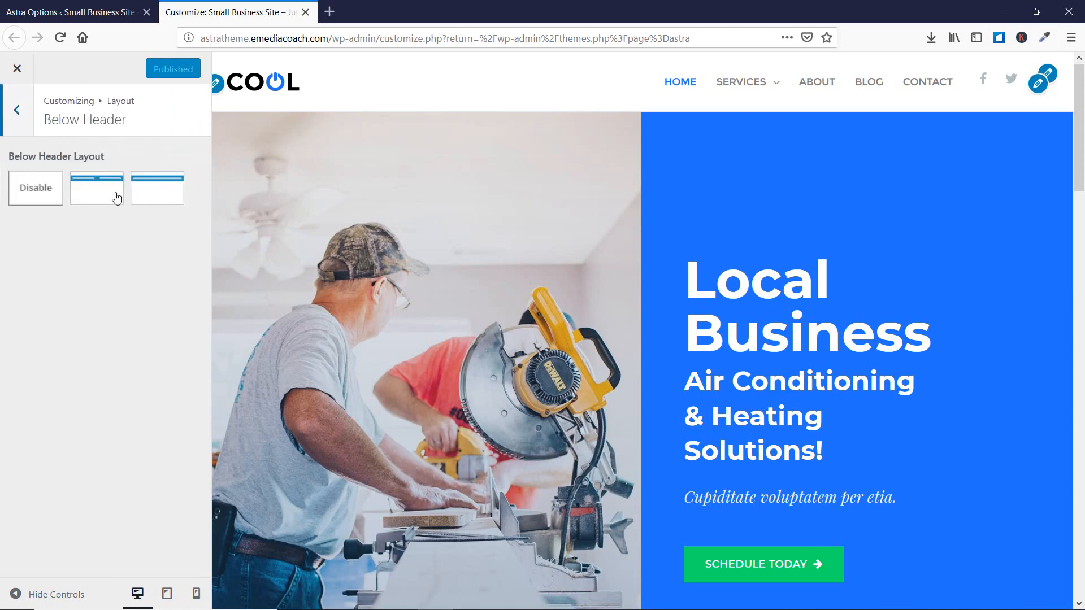
left_click(19, 111)
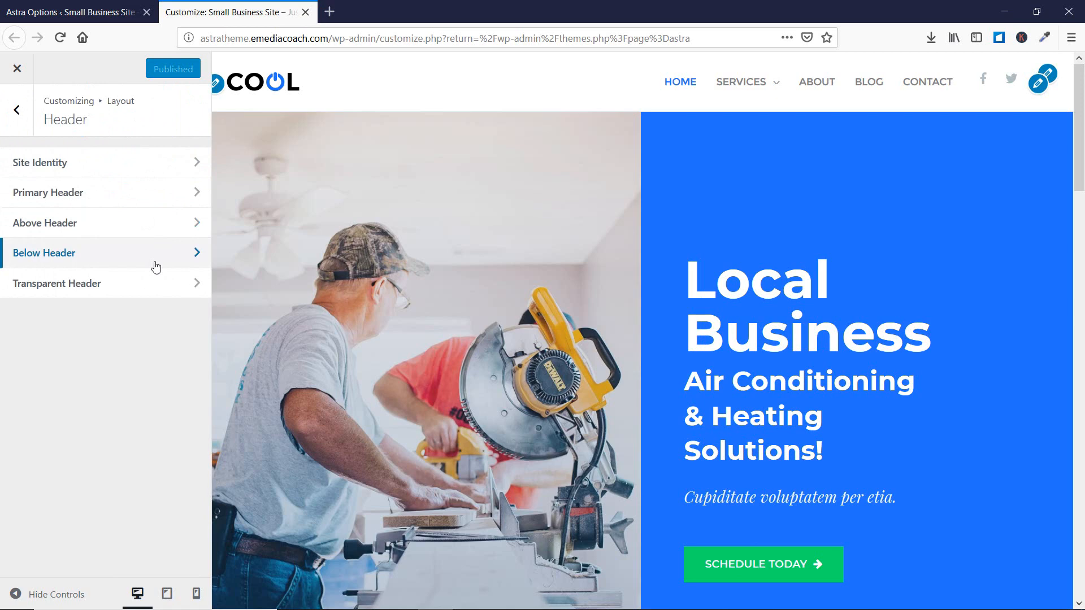
Enable the Above Header with the layout that places its two sections side by side.
left_click(150, 230)
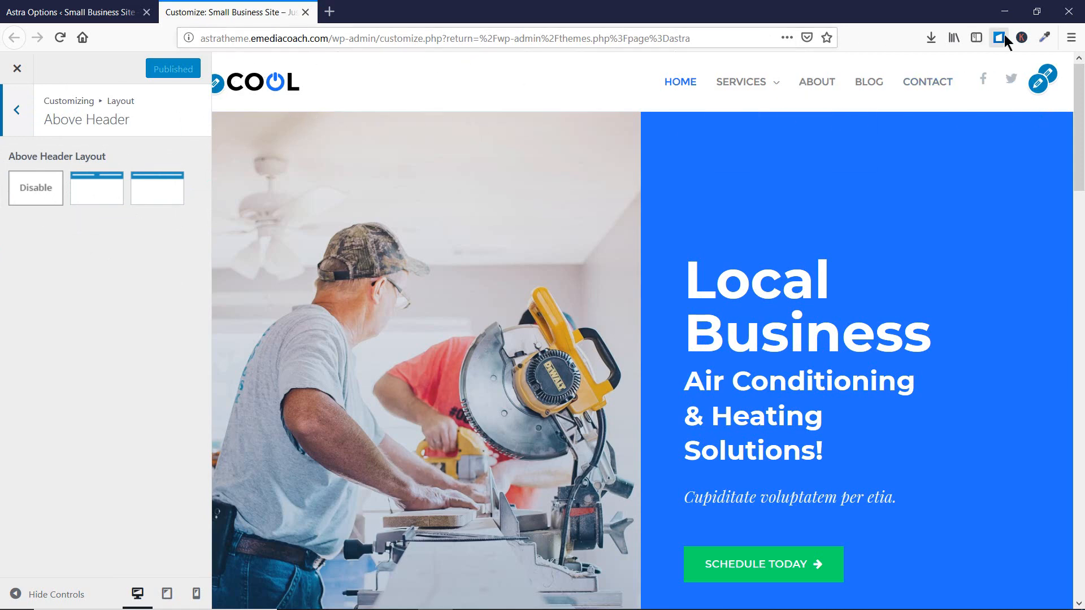
left_click(89, 194)
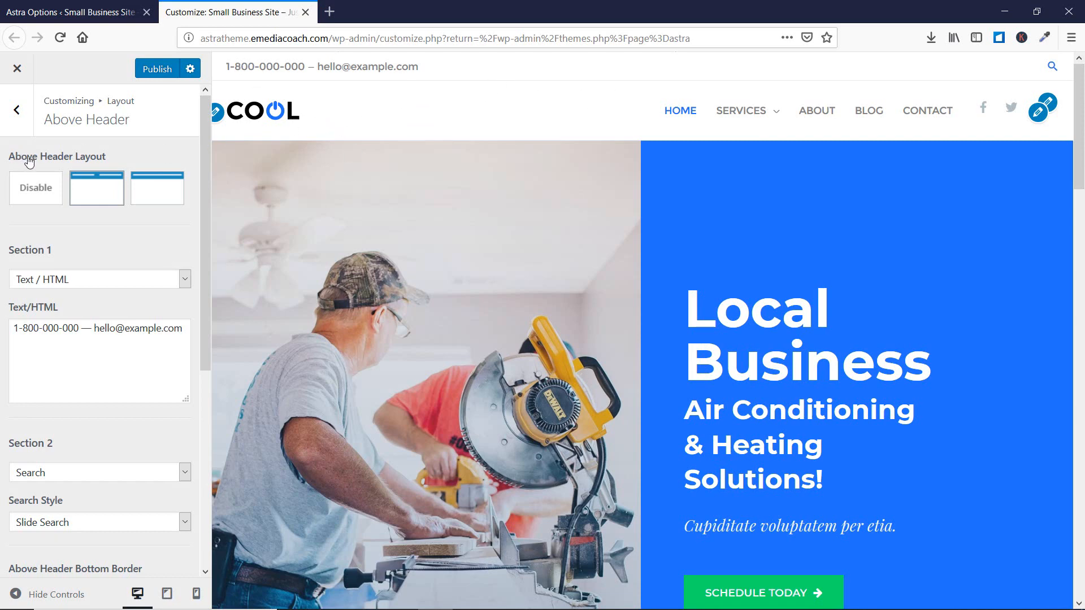
scroll(91, 259, "down", 3)
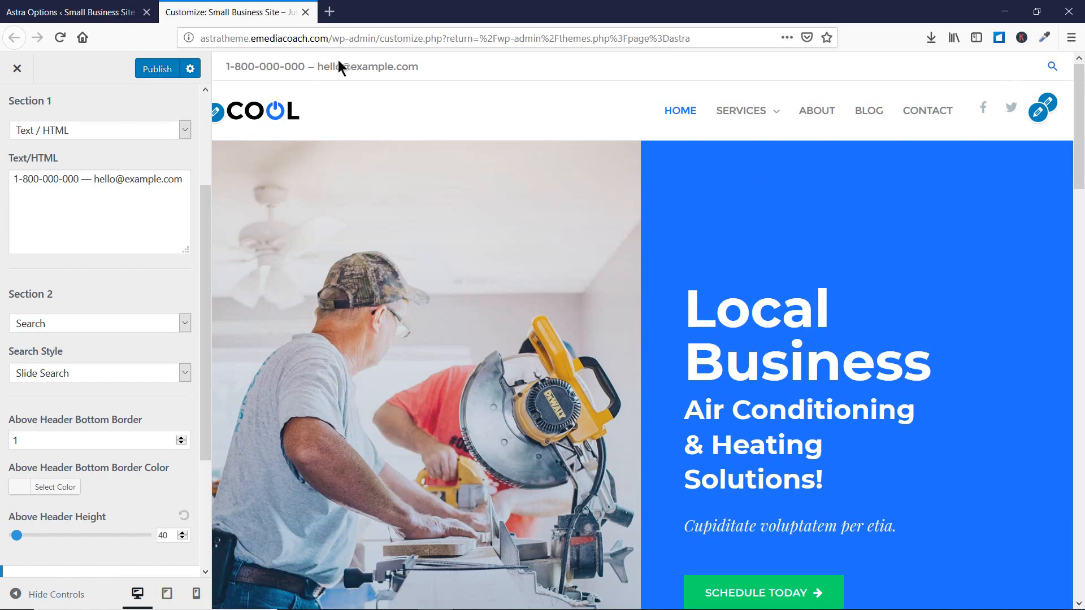
Set Section 1 of the Above Header to Menu after trying None.
left_click(79, 178)
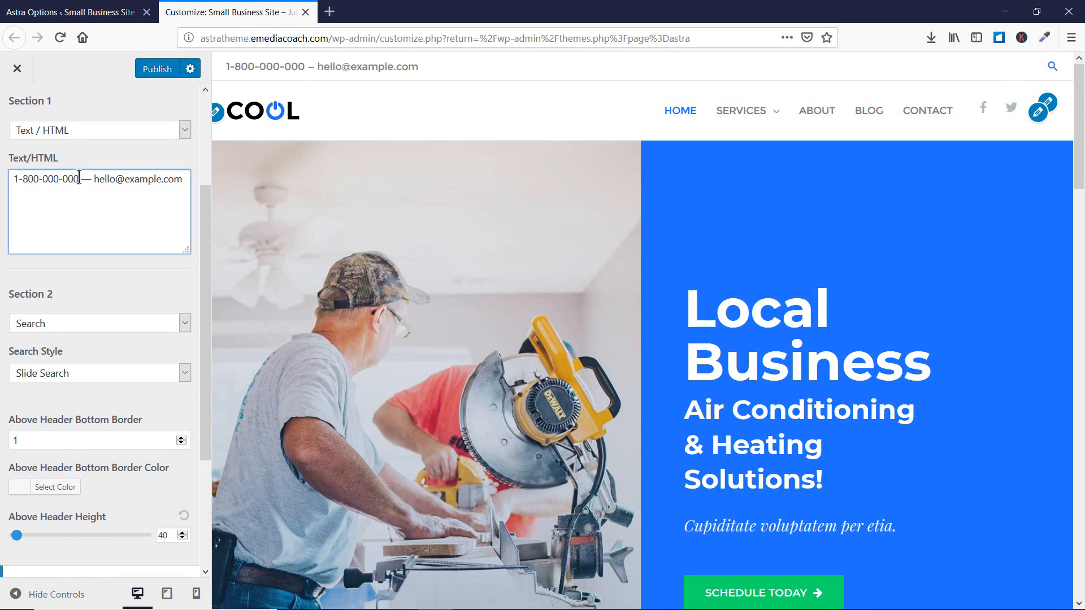
left_click(177, 130)
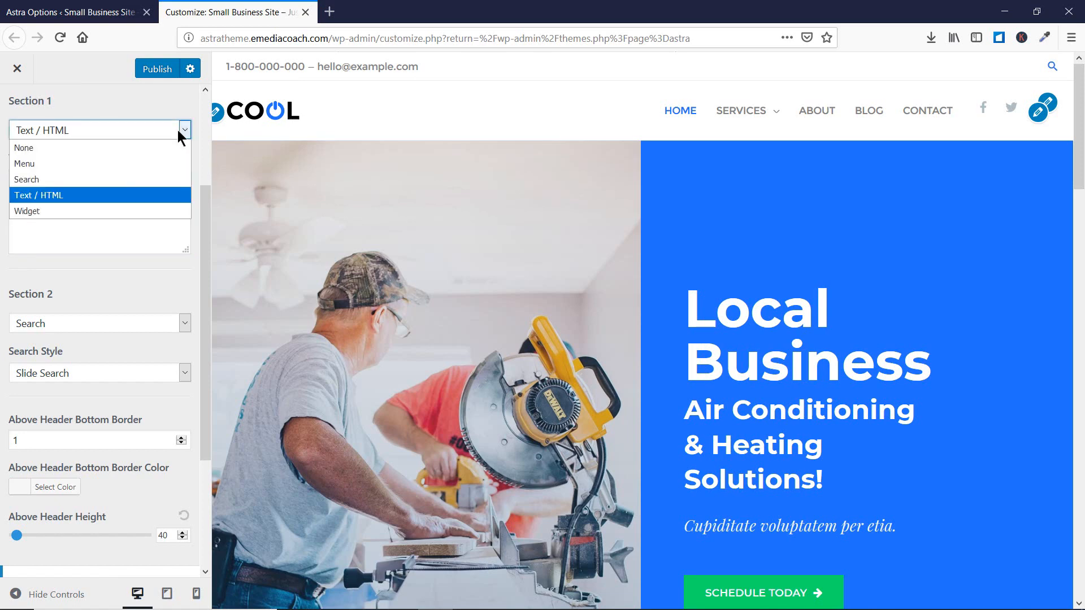
left_click(120, 147)
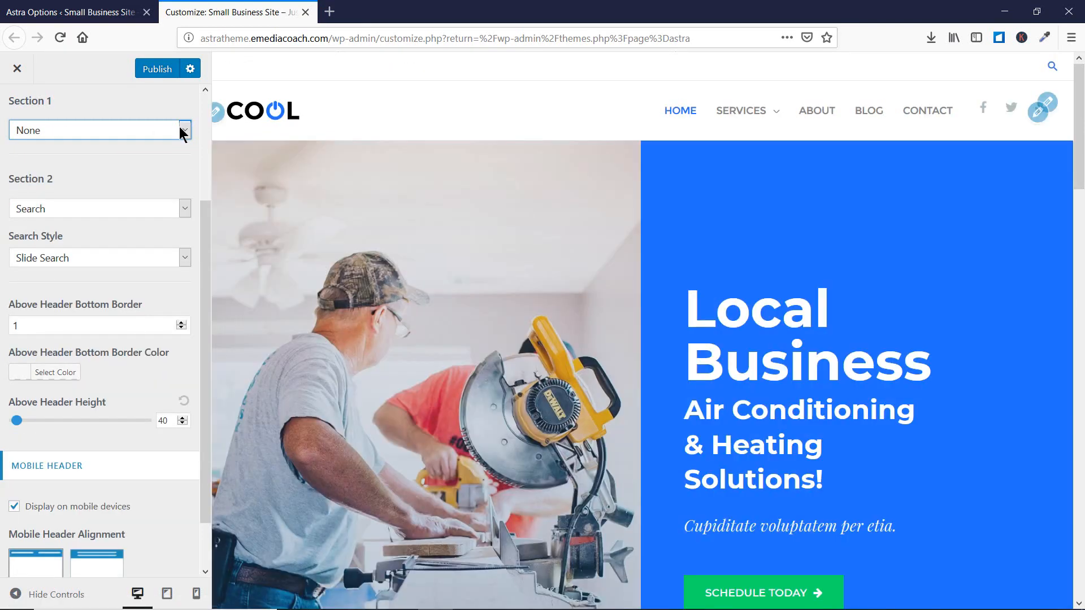
left_click(183, 131)
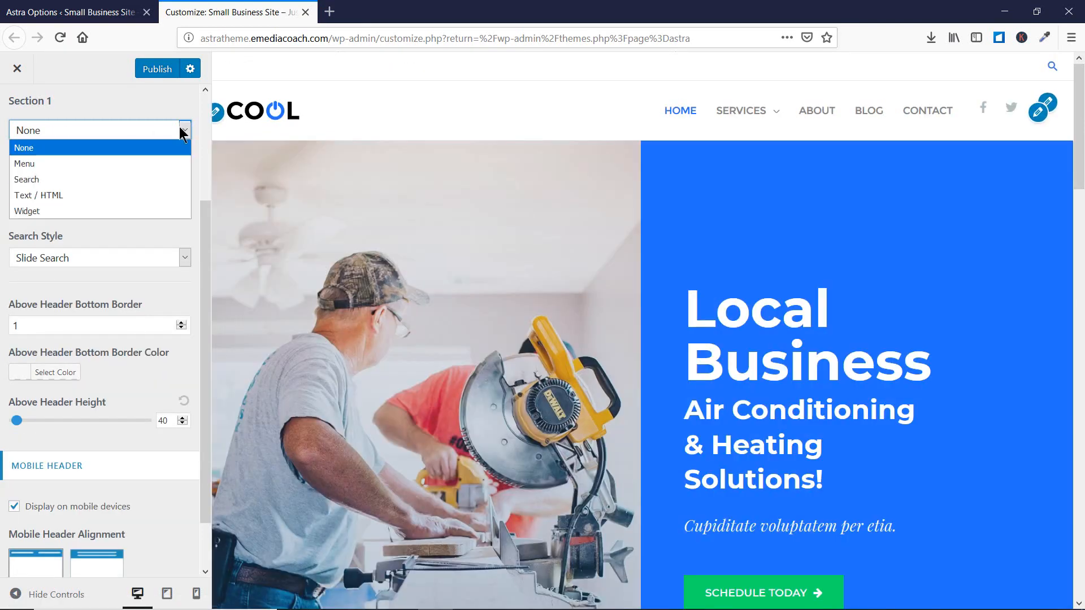
left_click(118, 162)
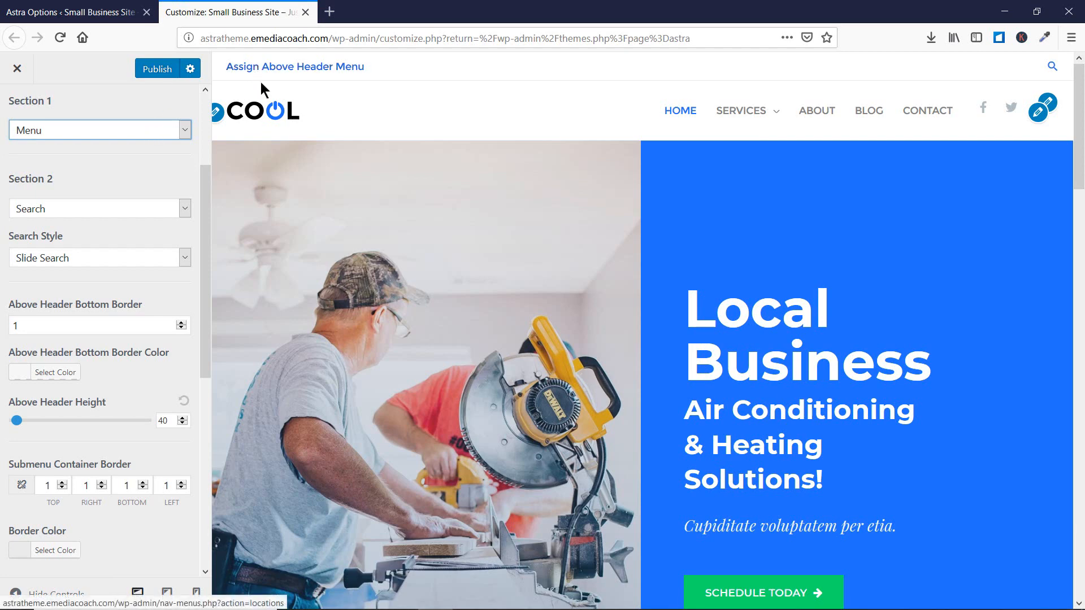
Create a new menu named Top on the site's Menus page.
left_click(56, 13)
mouse_move(24, 211)
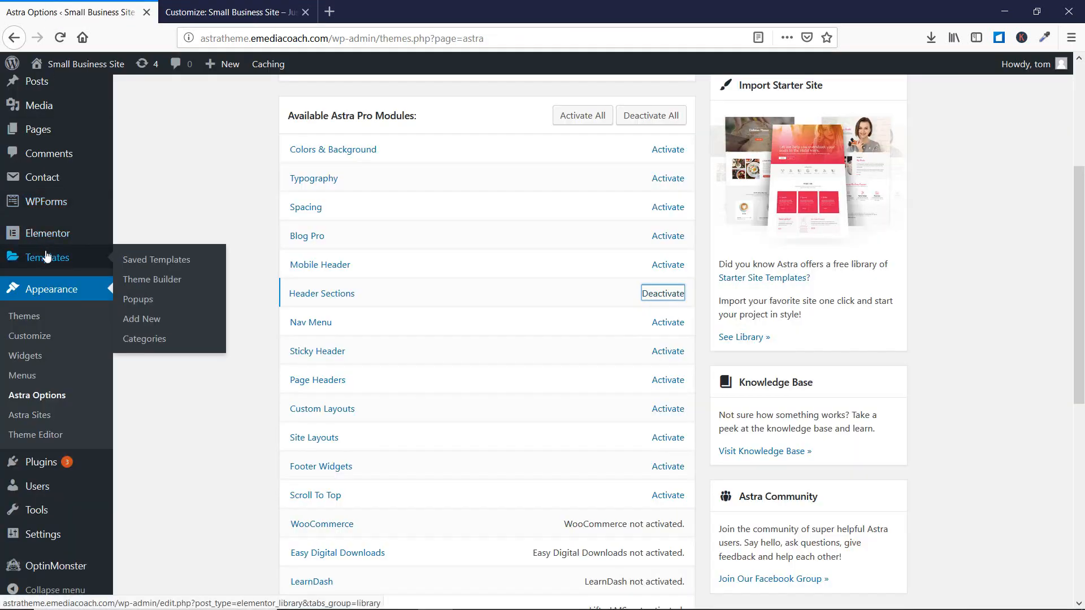
scroll(34, 260, "down", 3)
mouse_move(43, 452)
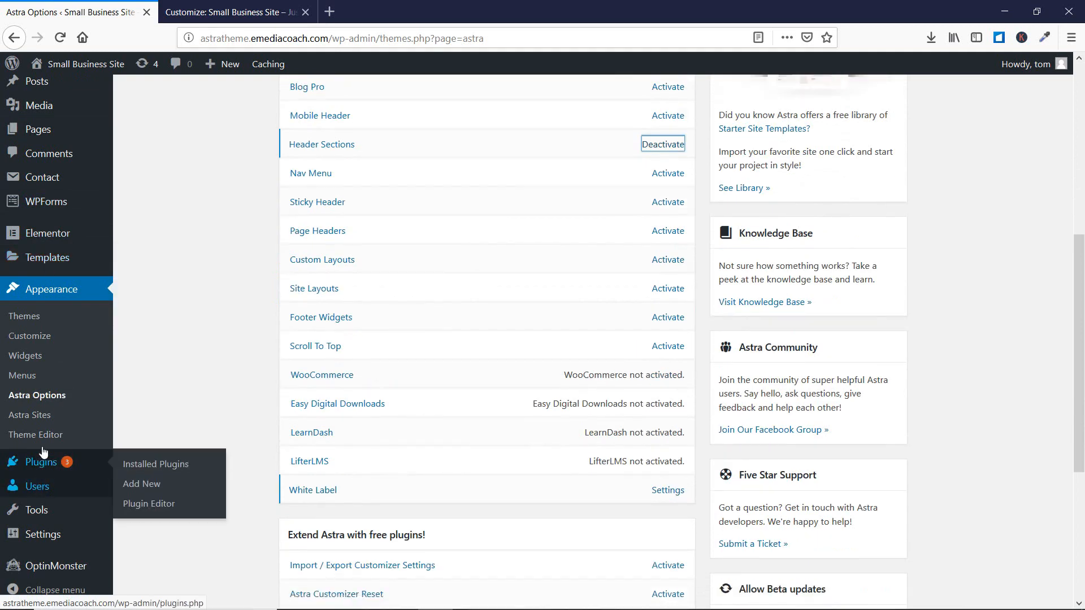
left_click(29, 381)
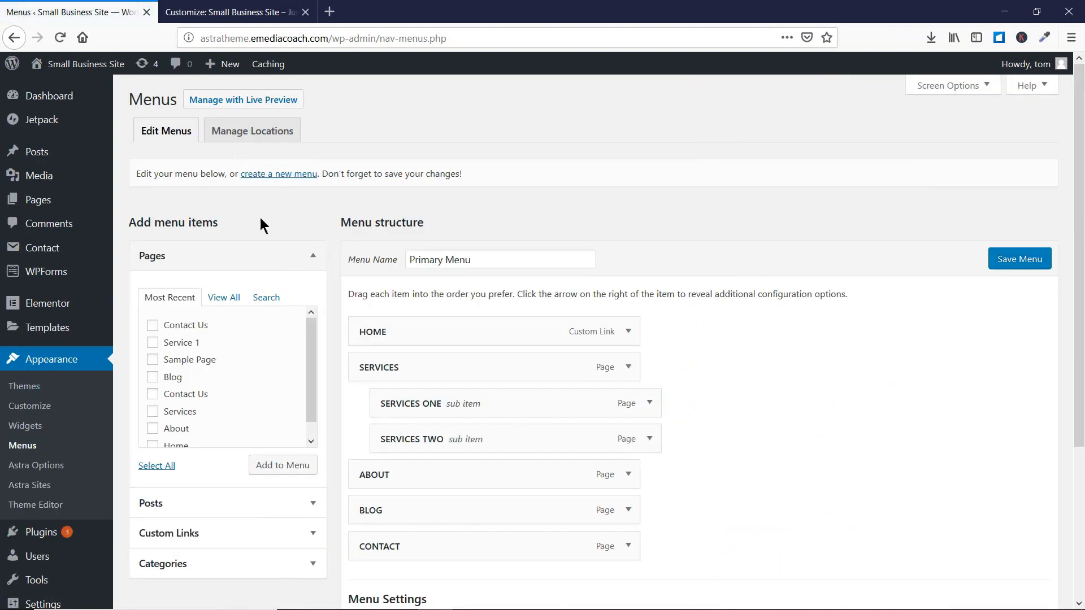
left_click(275, 175)
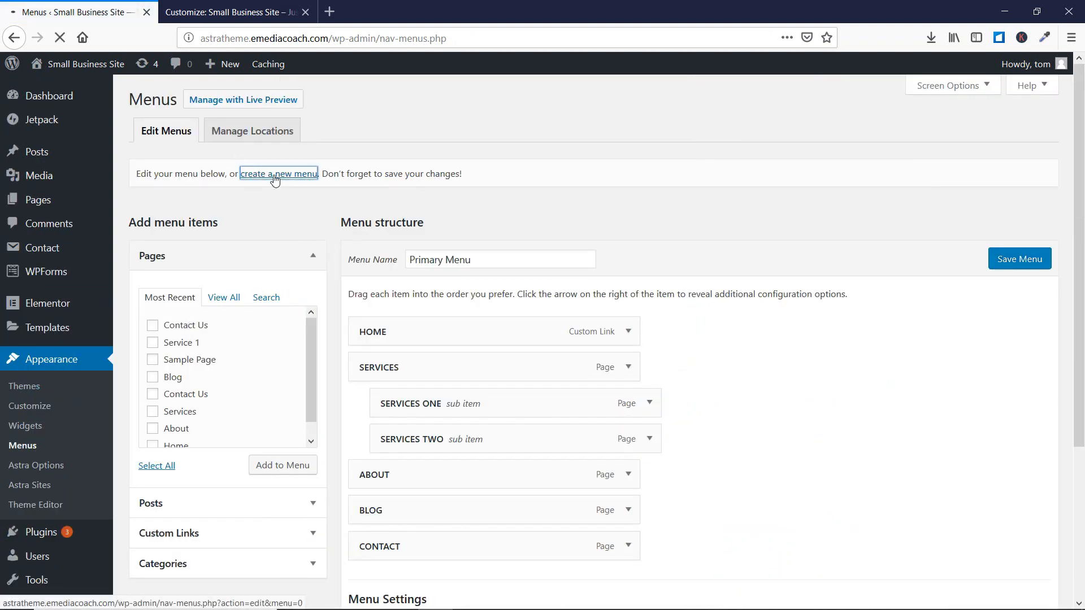
left_click(456, 261)
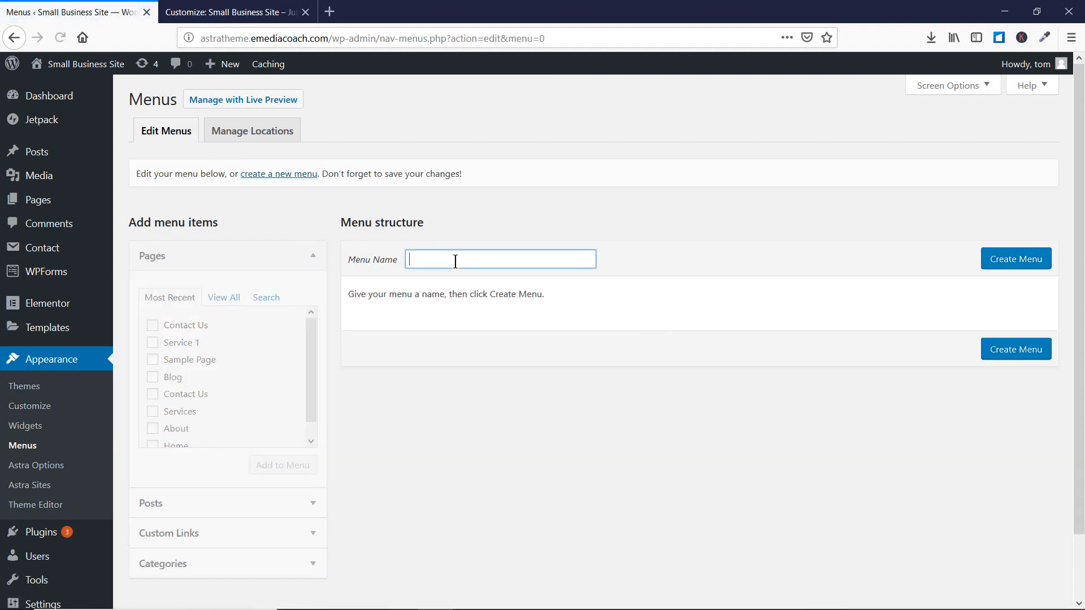
type("Top")
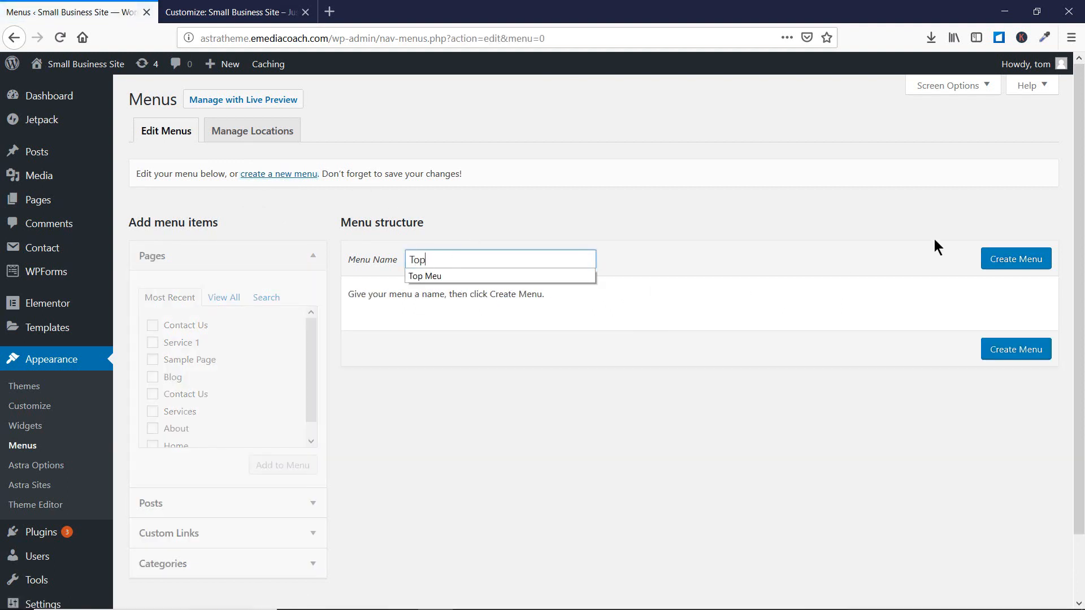
left_click(1015, 262)
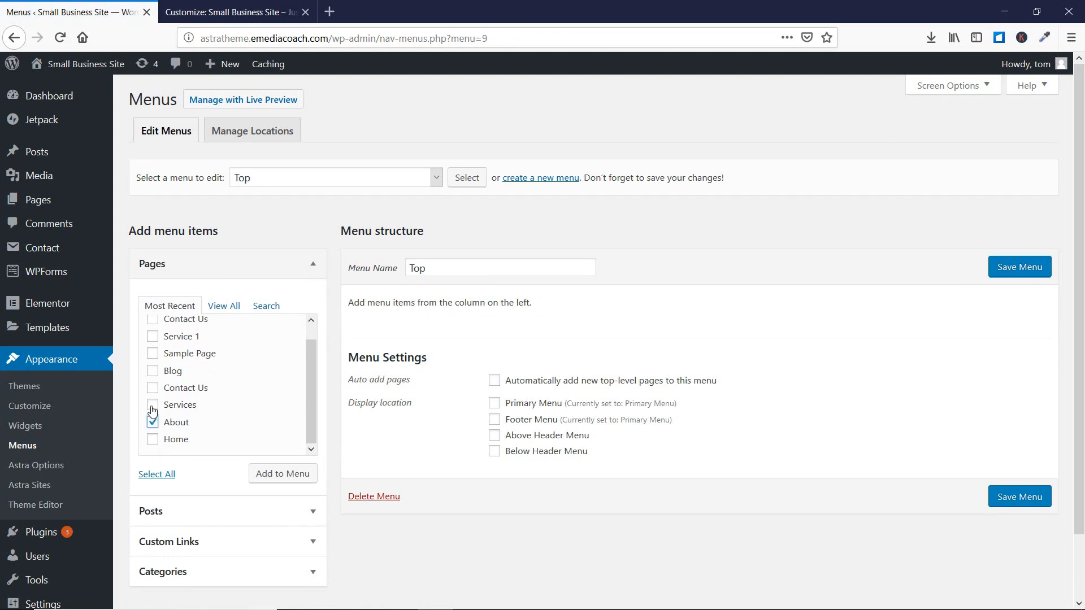
Add the About and Contact Us pages to the Top menu and save it.
left_click(153, 388)
left_click(284, 473)
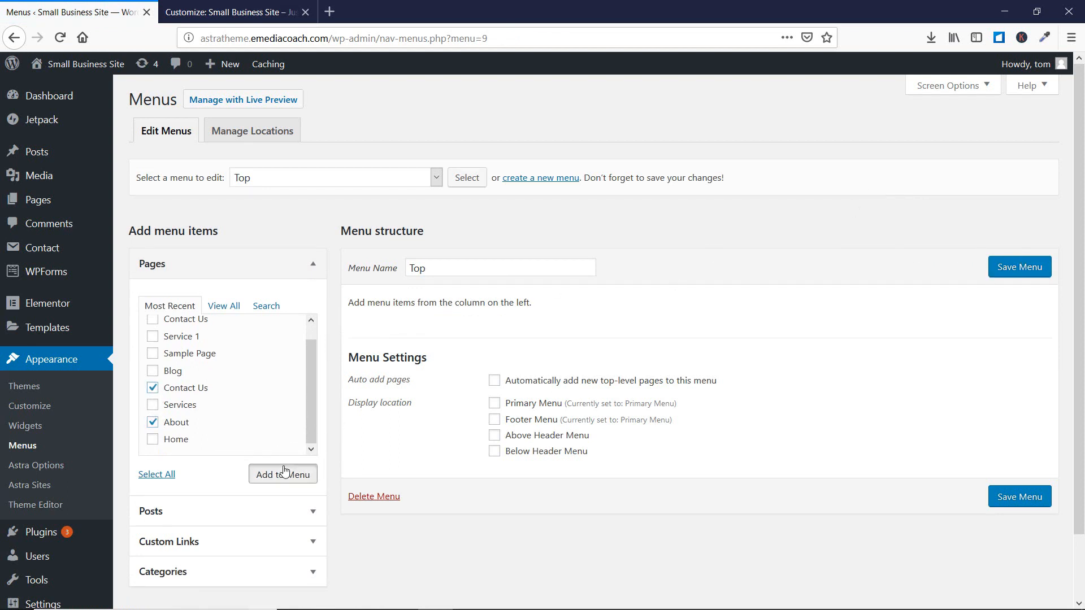
left_click(1024, 269)
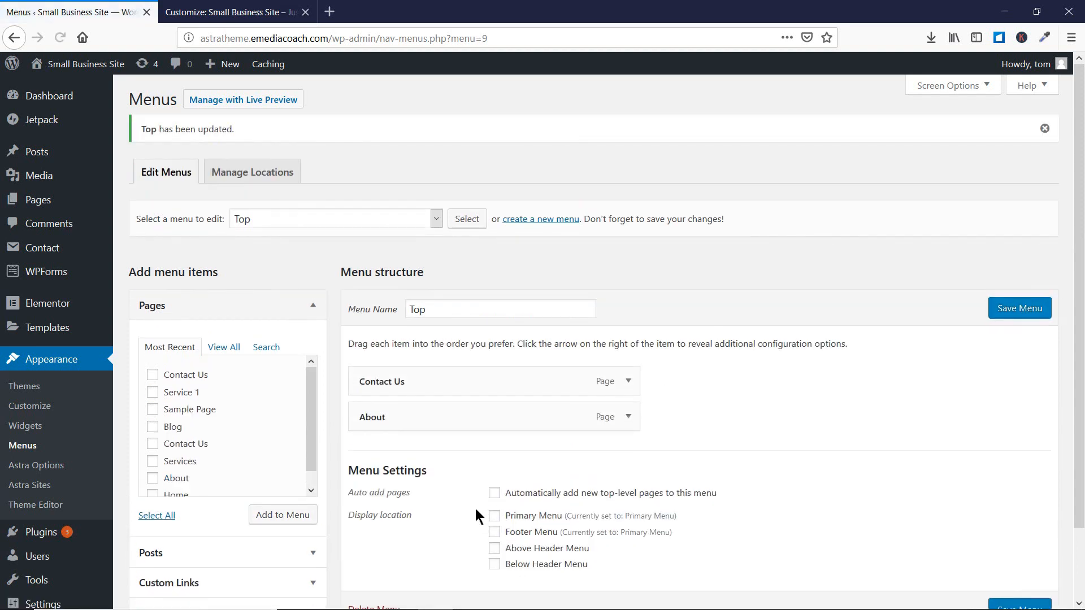
Assign the Top menu to the Above Header Menu display location, save it, and return to the Customizer.
scroll(476, 508, "down", 3)
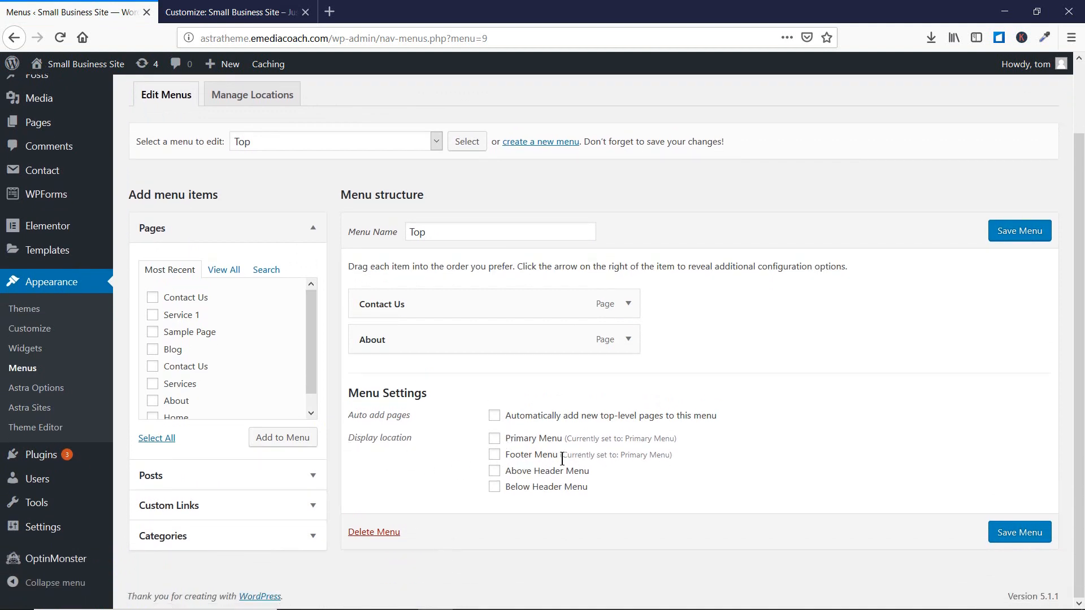
left_click(495, 472)
left_click(1012, 236)
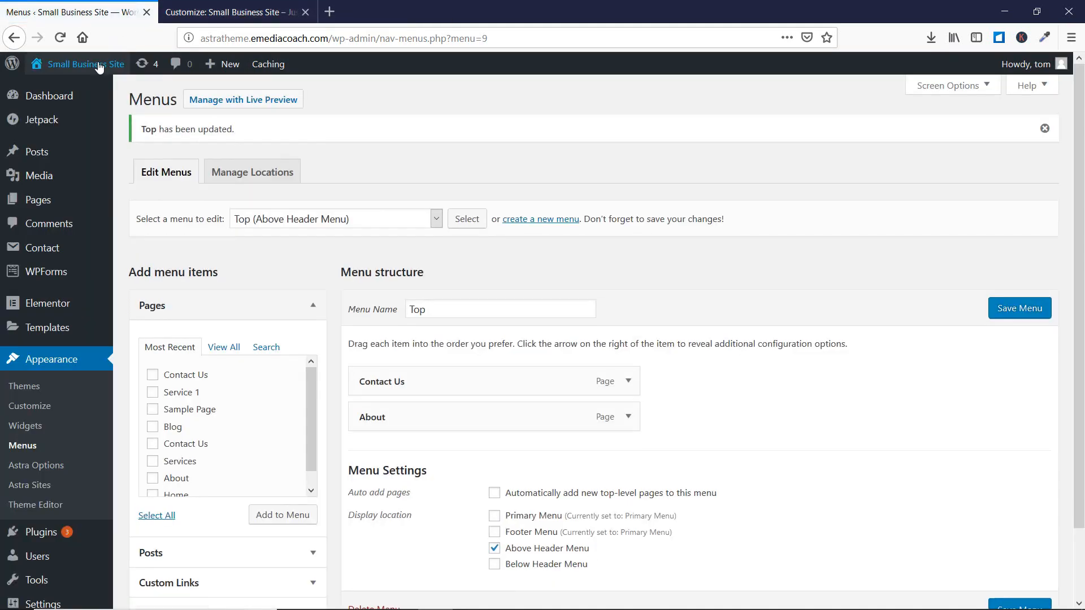
left_click(190, 12)
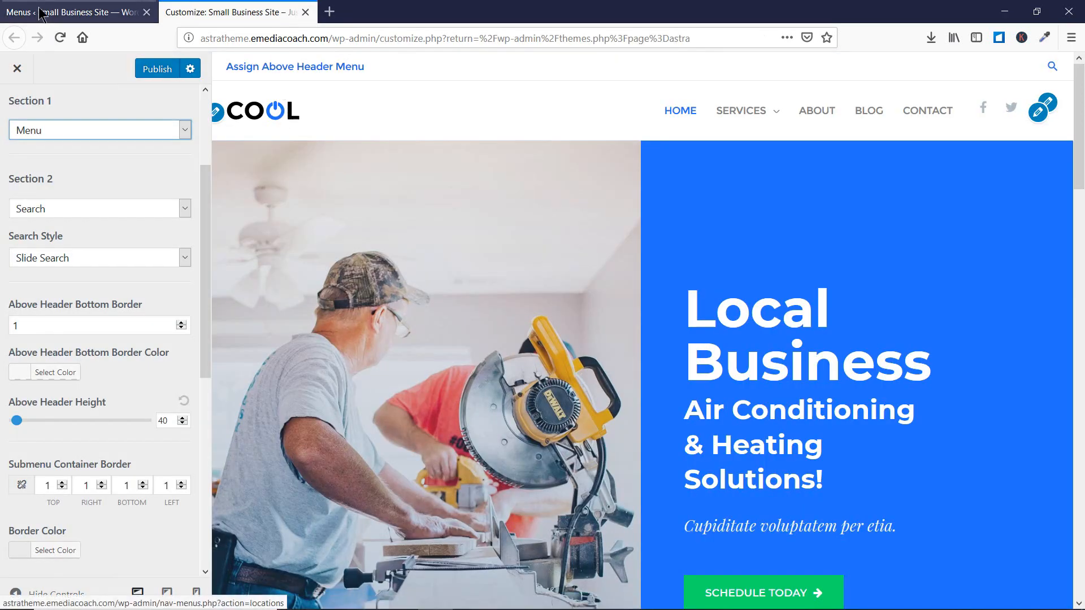
left_click(41, 14)
left_click(232, 12)
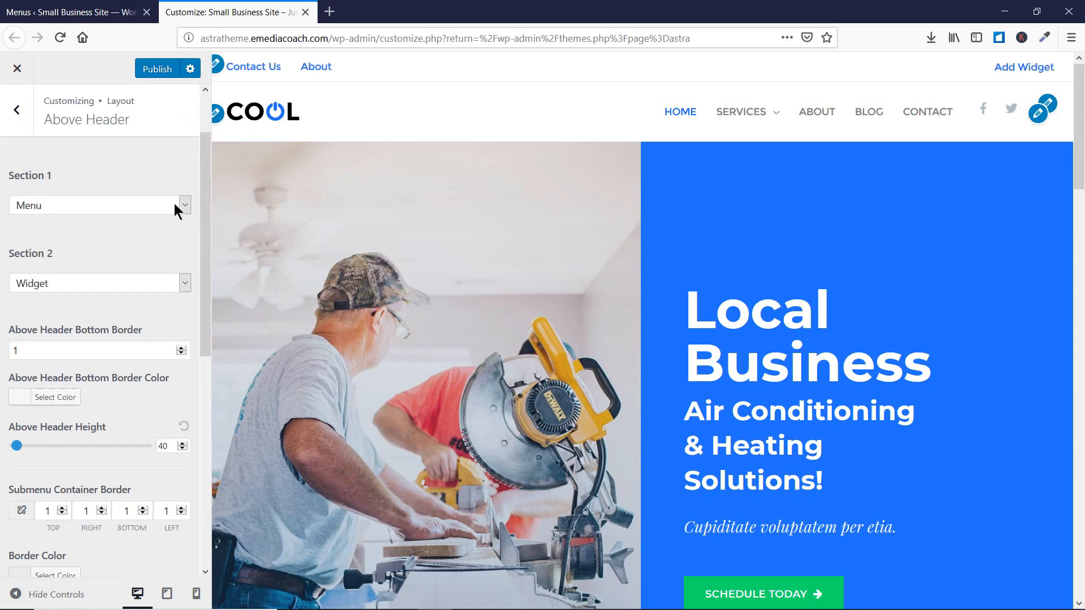
Set Section 1 of the Above Header to Search and try the Slide Search style in the preview.
left_click(175, 207)
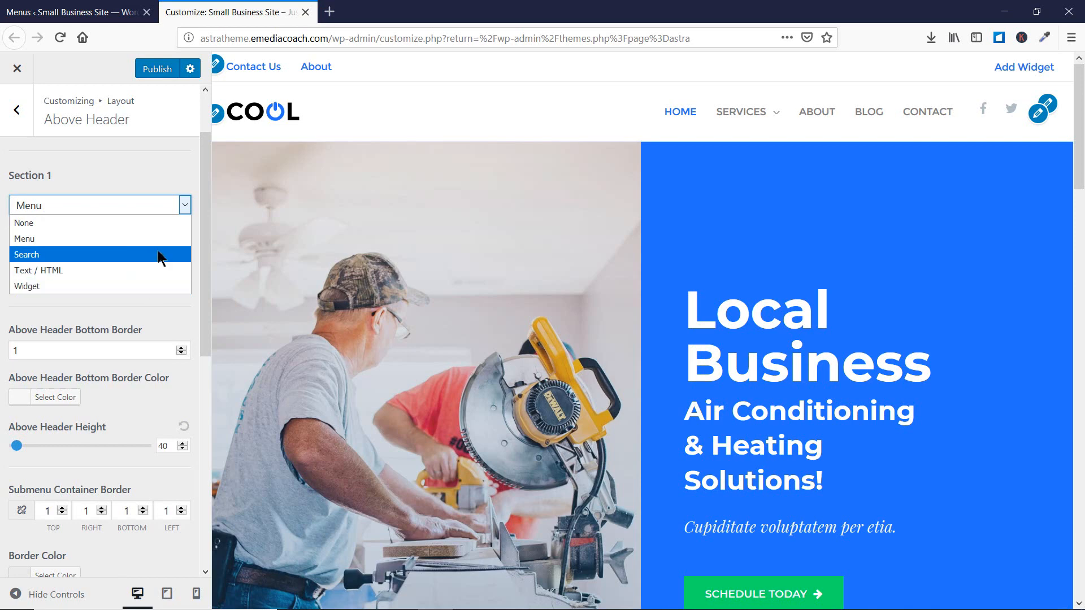
left_click(158, 255)
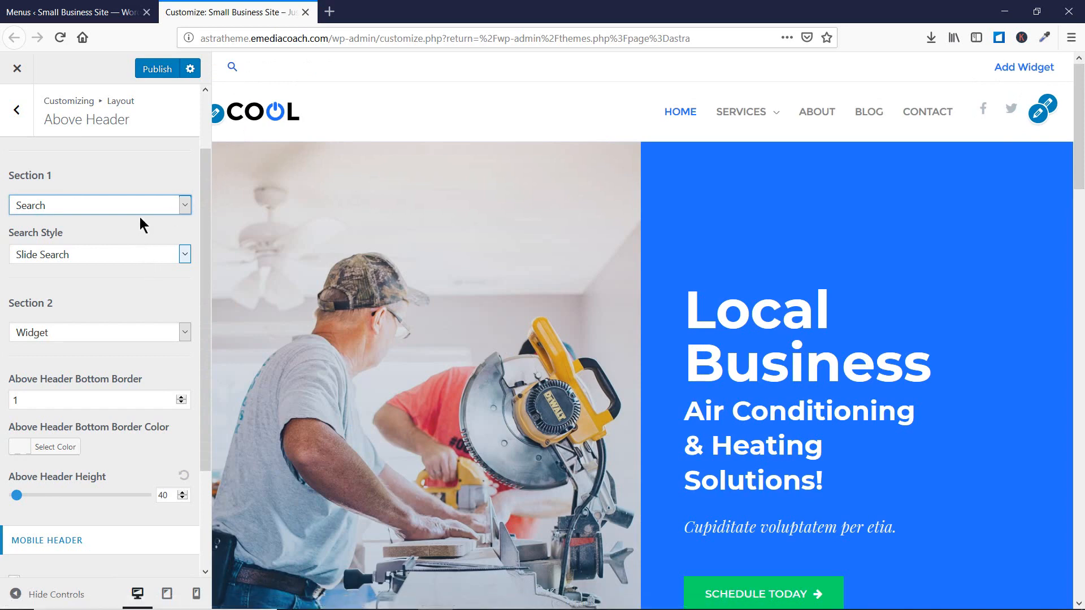
left_click(167, 255)
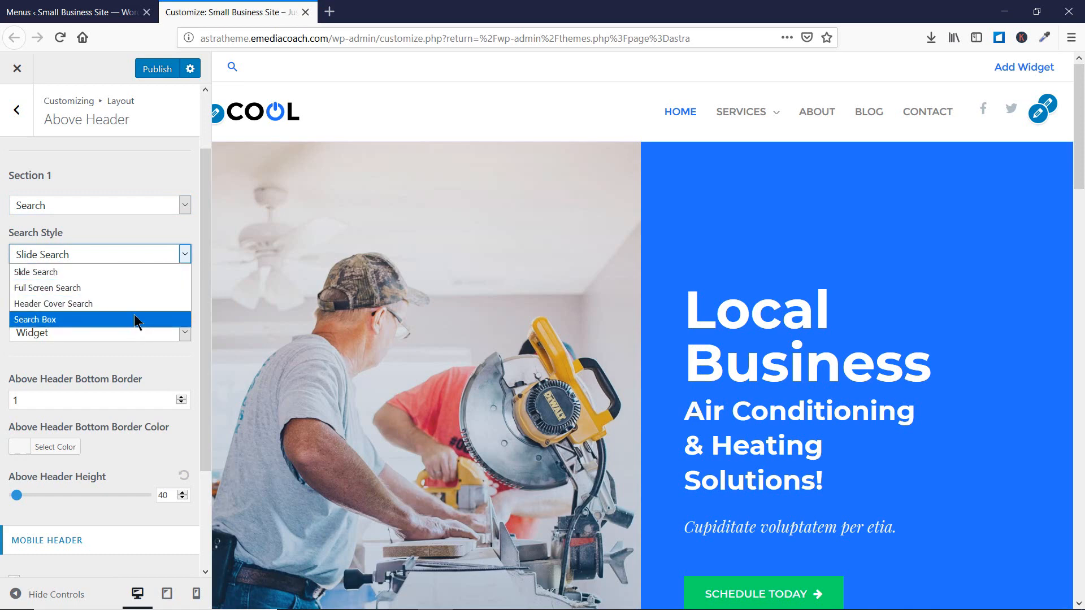
left_click(144, 226)
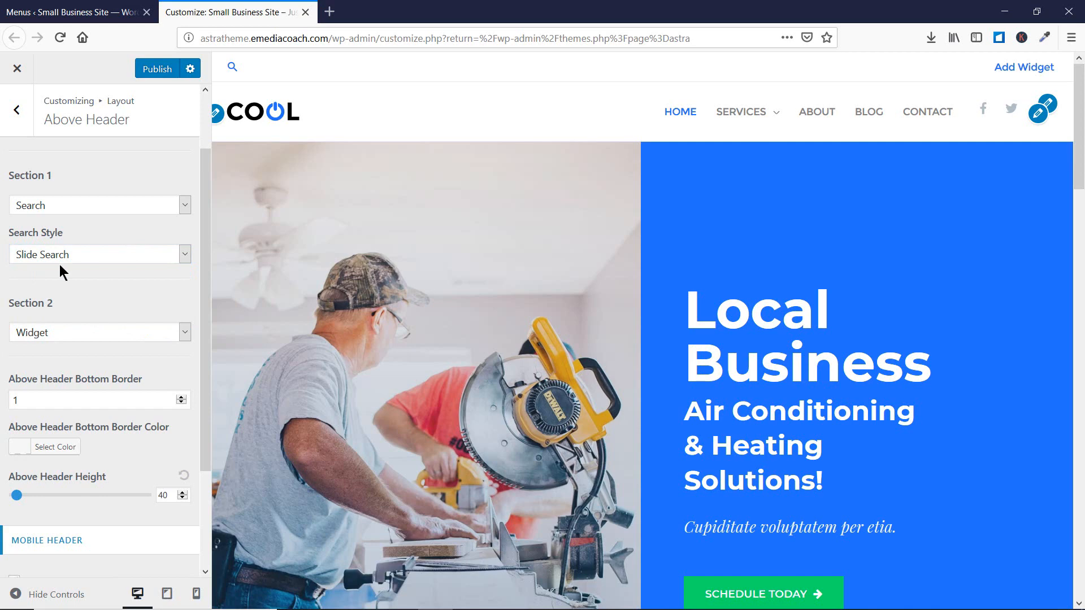
left_click(236, 69)
Set Section 1's search style to Full Screen Search, then open and close the search overlay in the preview.
left_click(131, 253)
left_click(126, 285)
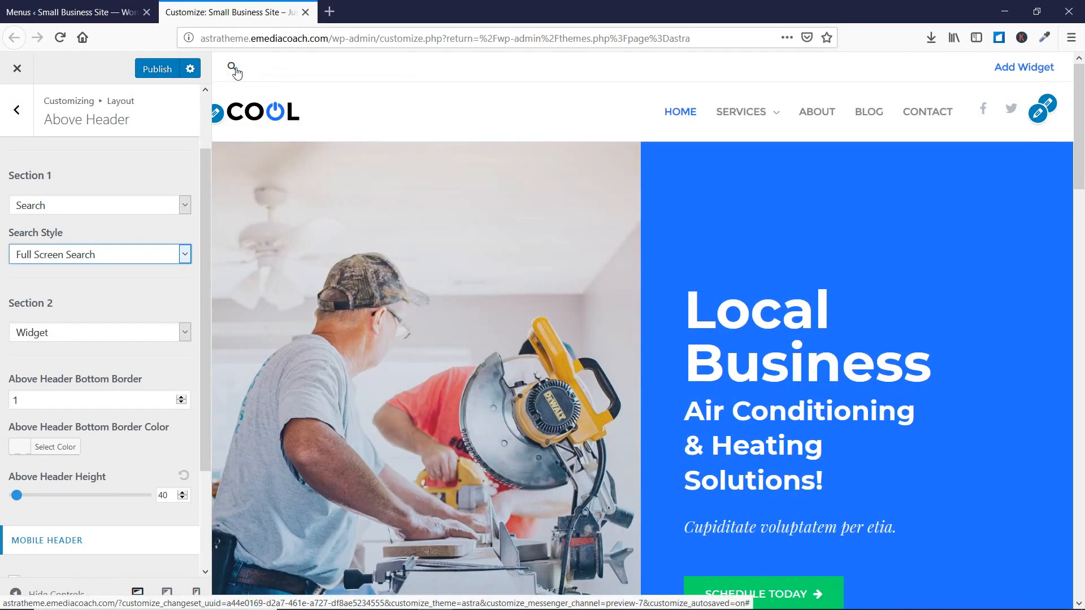
left_click(236, 67)
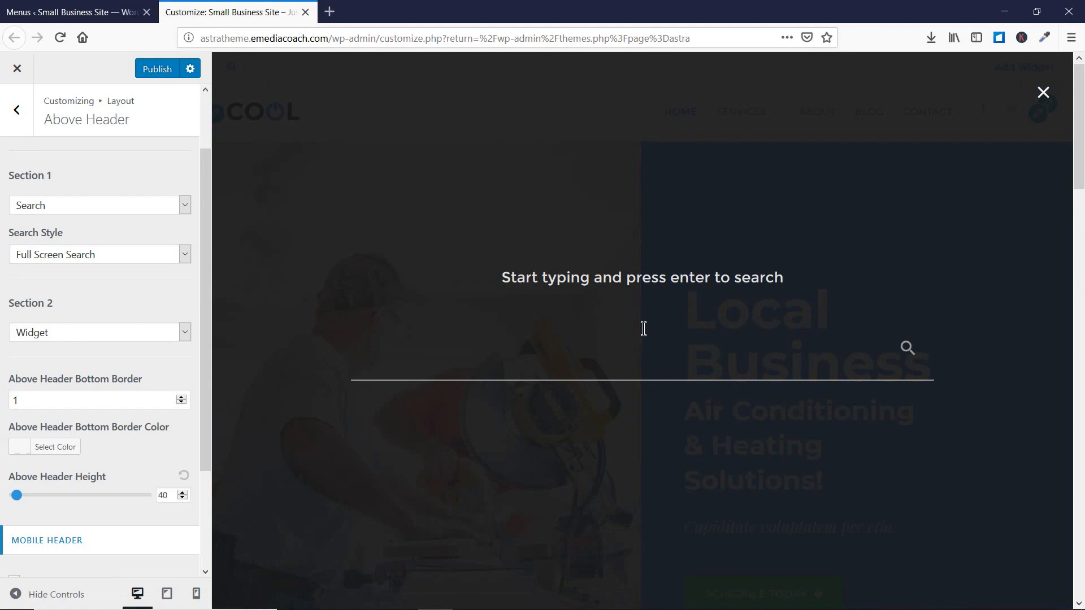
left_click(1043, 92)
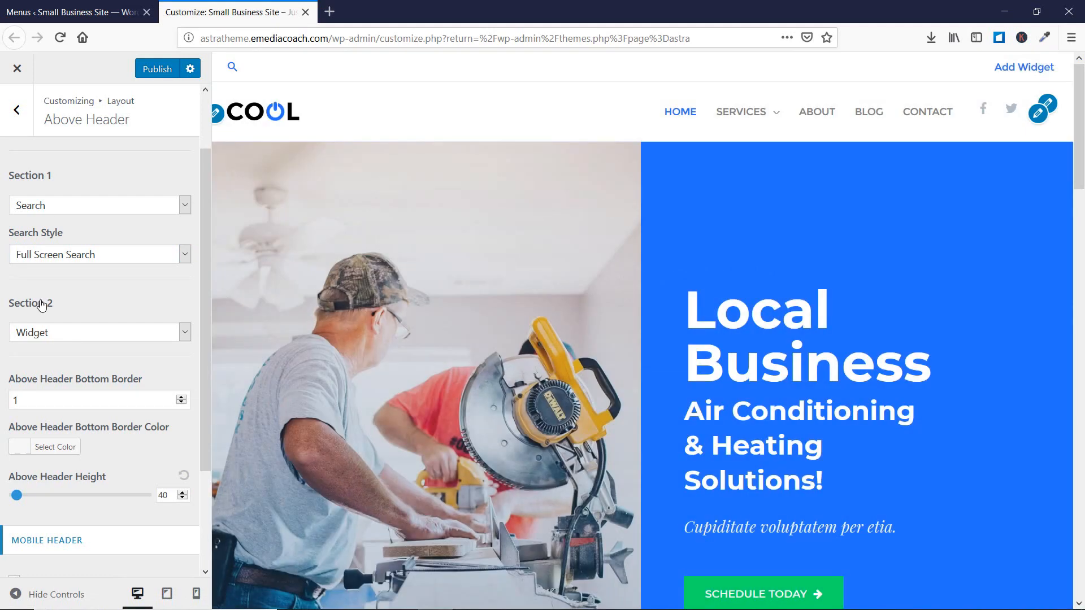
Set Section 1's search style to Header Cover Search, then open and close the search bar in the preview.
left_click(60, 251)
left_click(68, 307)
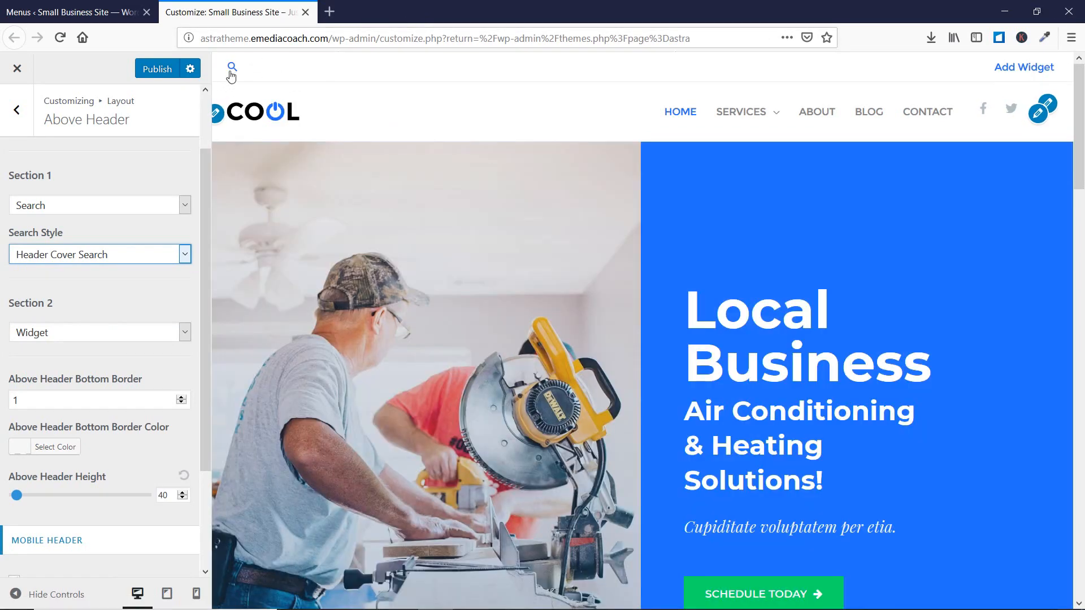
left_click(233, 68)
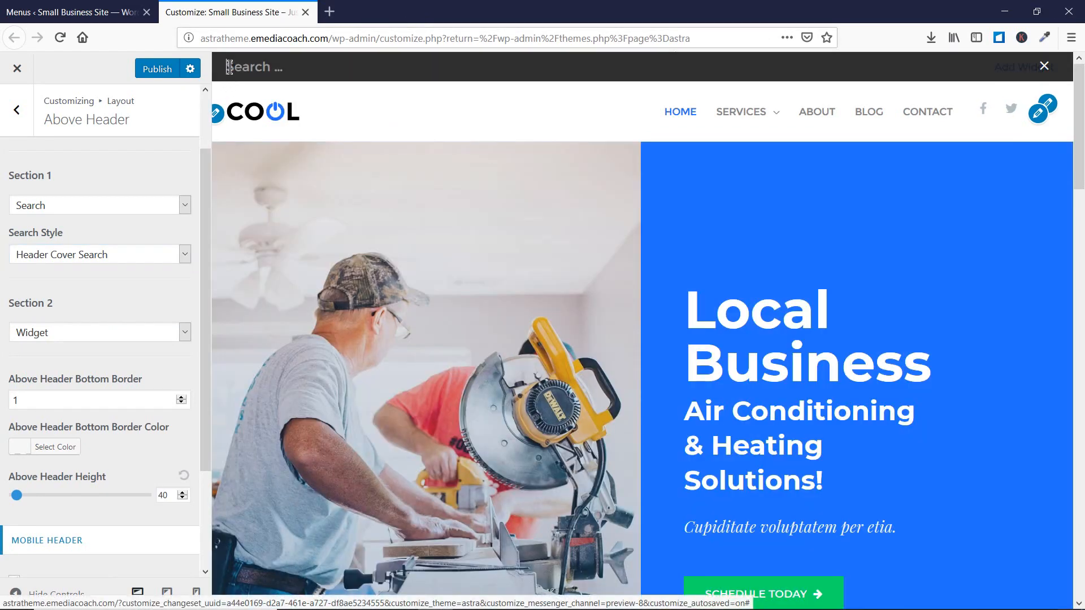
left_click(1043, 66)
Try the Search Box style for Section 1 and switch the search style back to Full Screen Search.
left_click(83, 253)
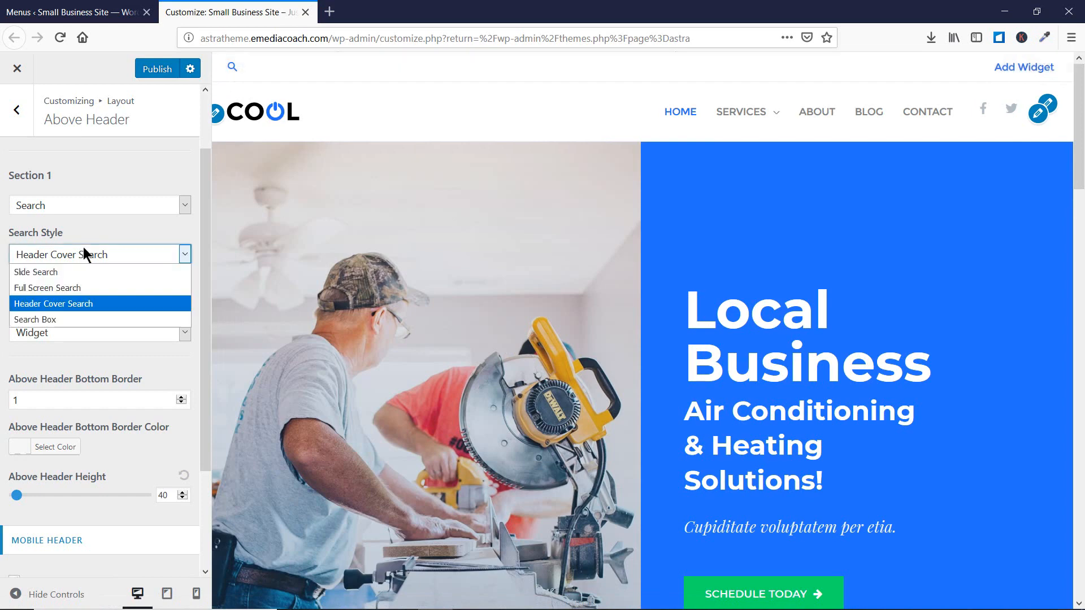
left_click(76, 319)
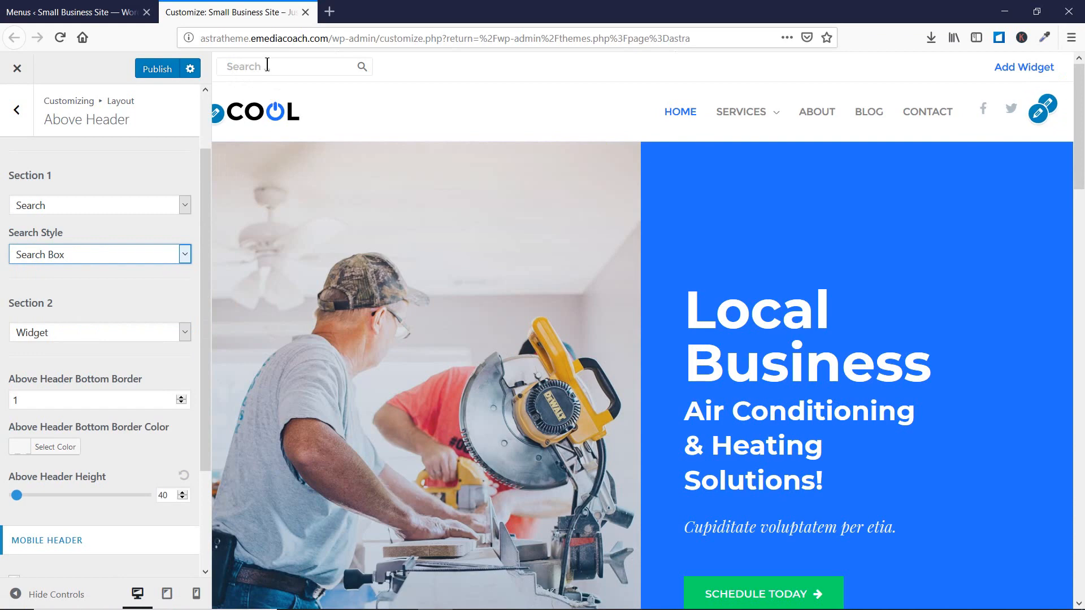
left_click(68, 252)
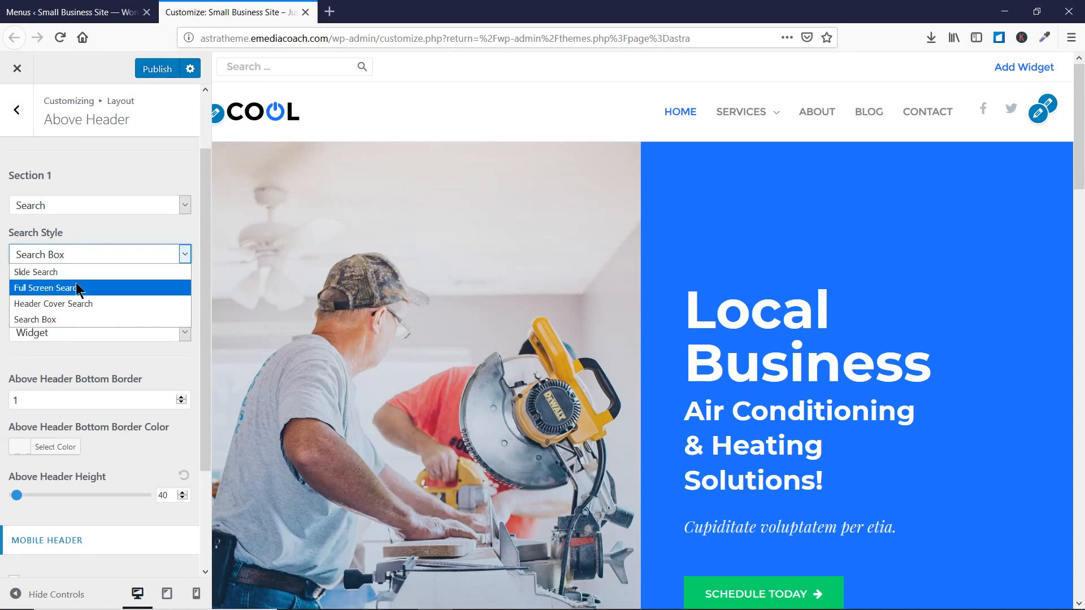
left_click(76, 284)
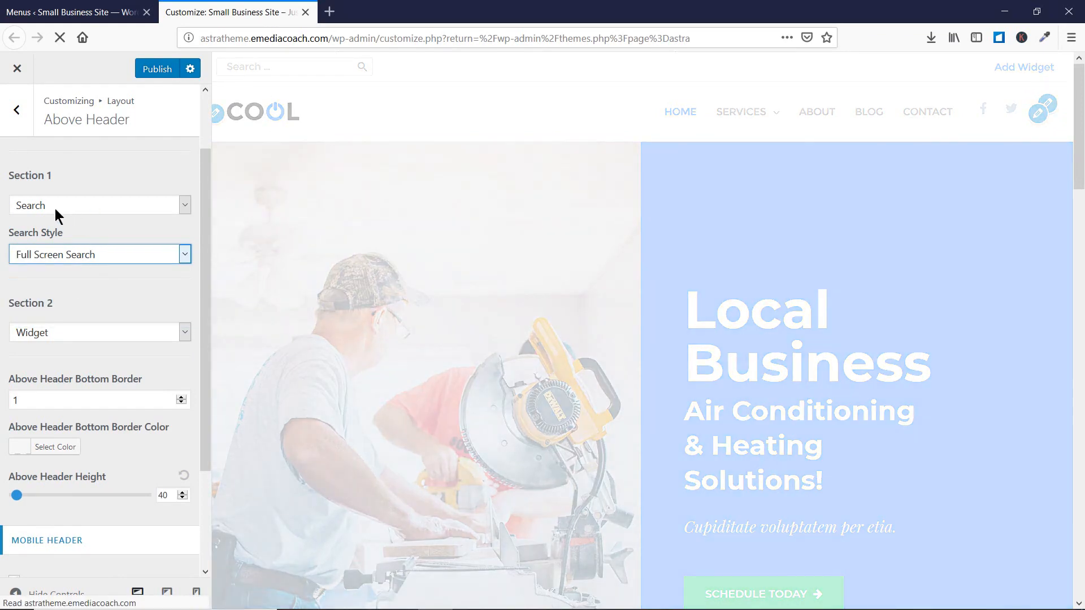
Set Section 1 of the Above Header to Text / HTML and place the cursor in its text content.
left_click(104, 205)
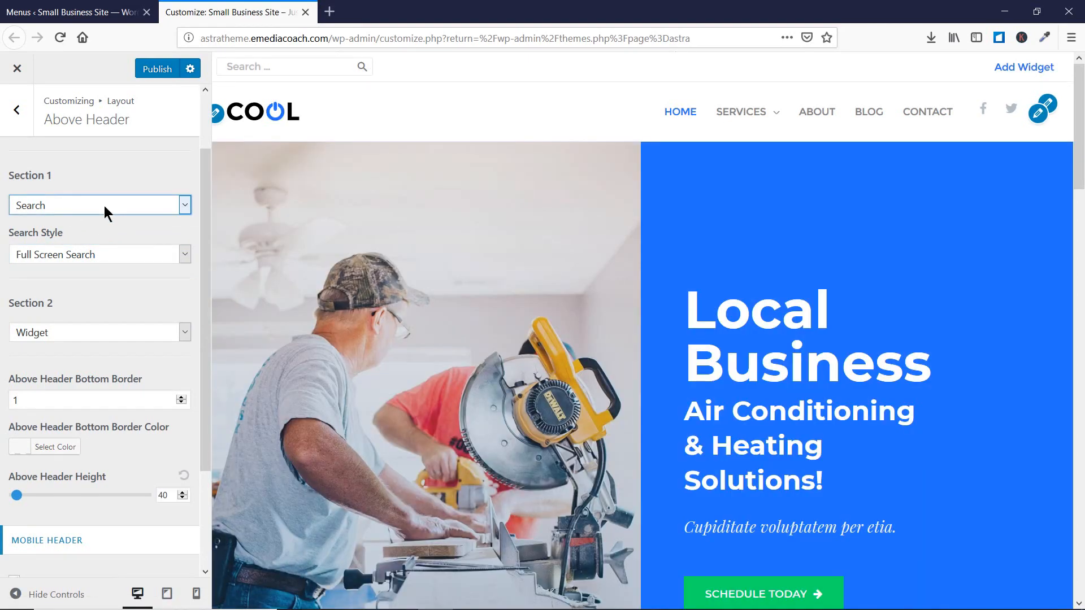
left_click(104, 206)
left_click(96, 270)
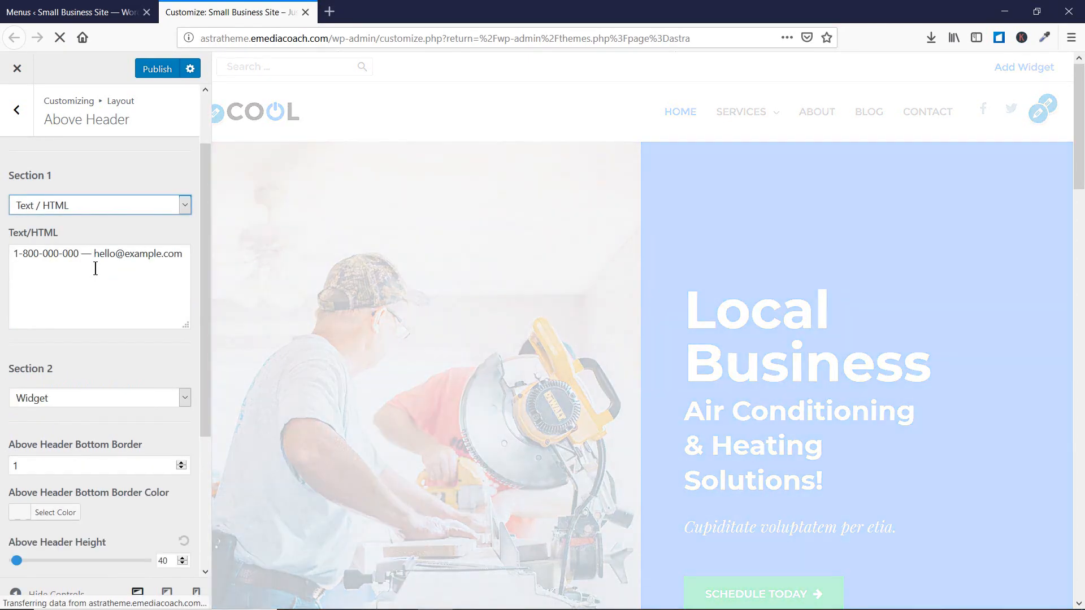
left_click(96, 269)
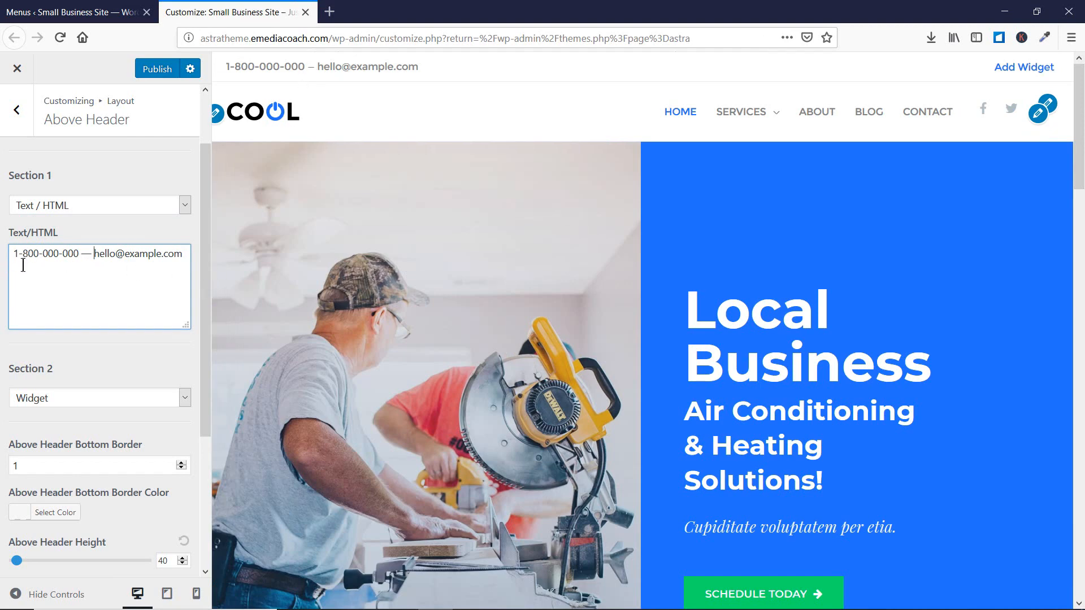
Set Section 1 of the Above Header to Widget and open the Above Header First Widget area on the Widgets page.
left_click(135, 204)
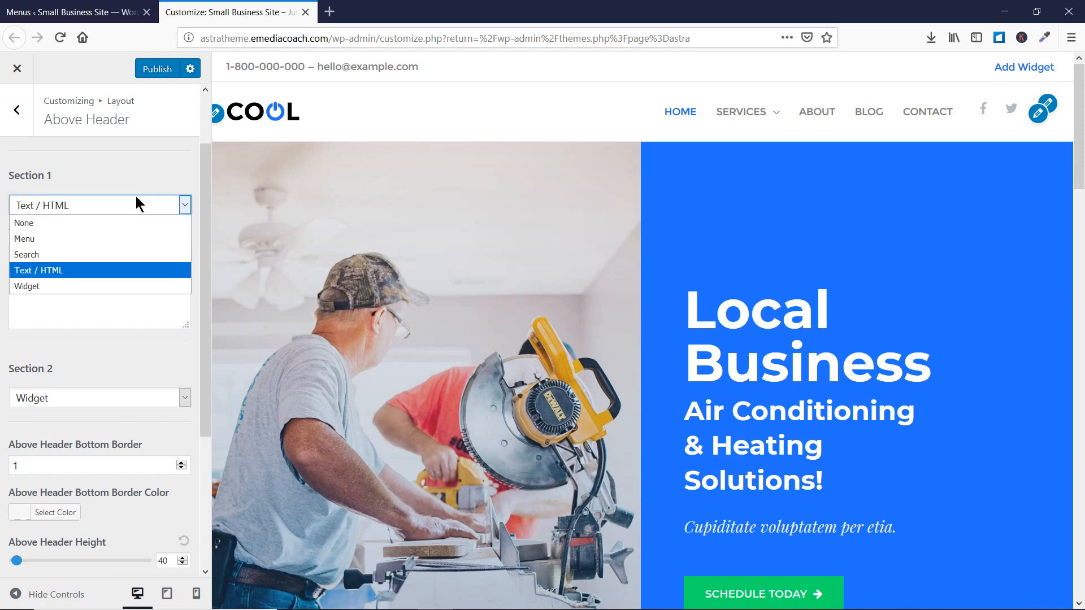
left_click(124, 285)
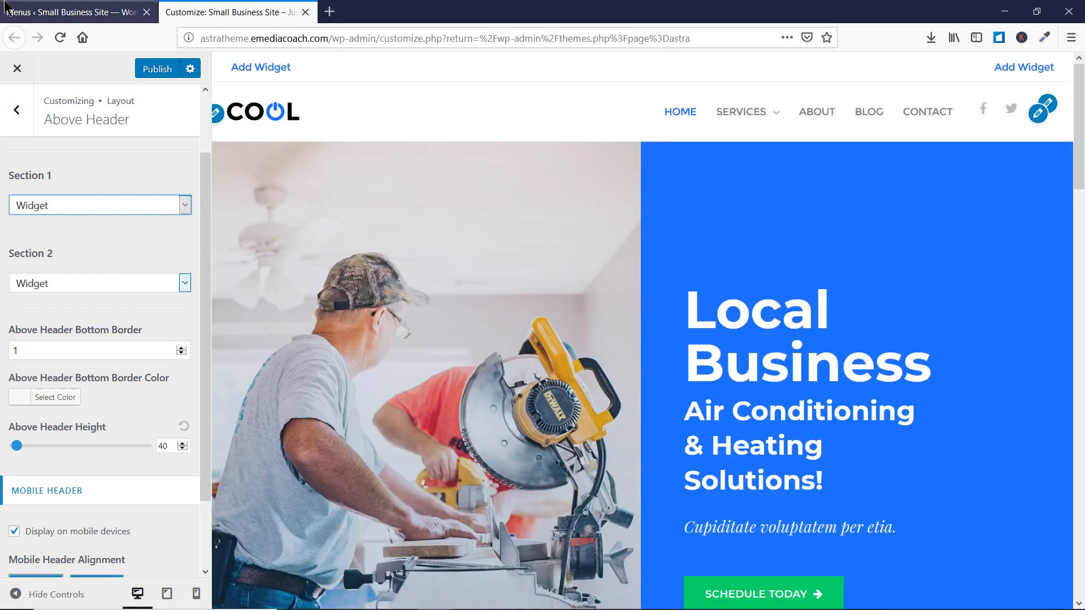
left_click(33, 7)
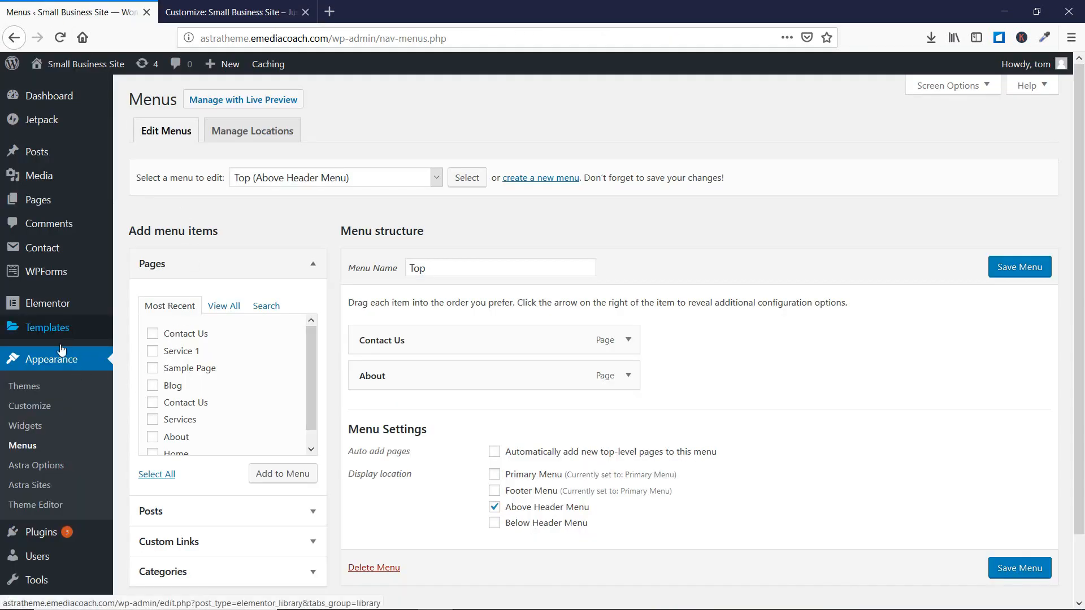
left_click(30, 432)
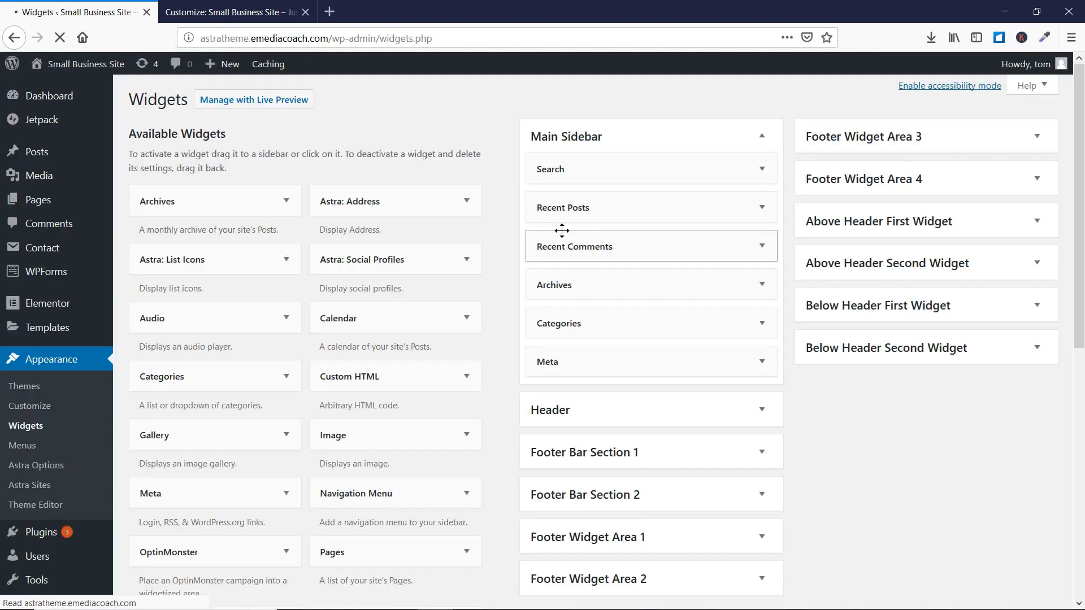
scroll(923, 265, "down", 2)
scroll(908, 261, "up", 2)
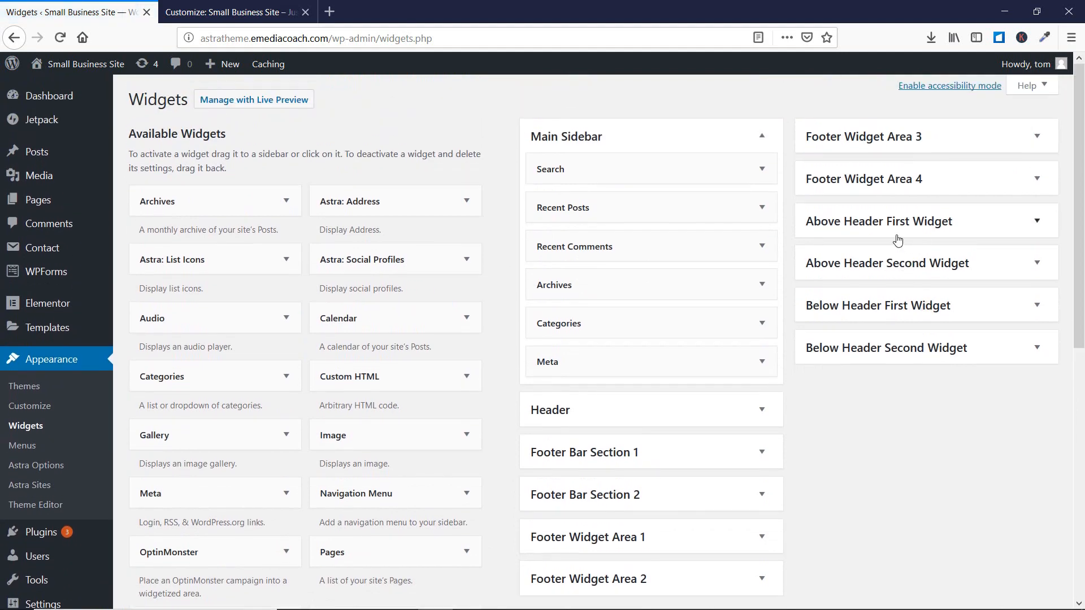
left_click(837, 234)
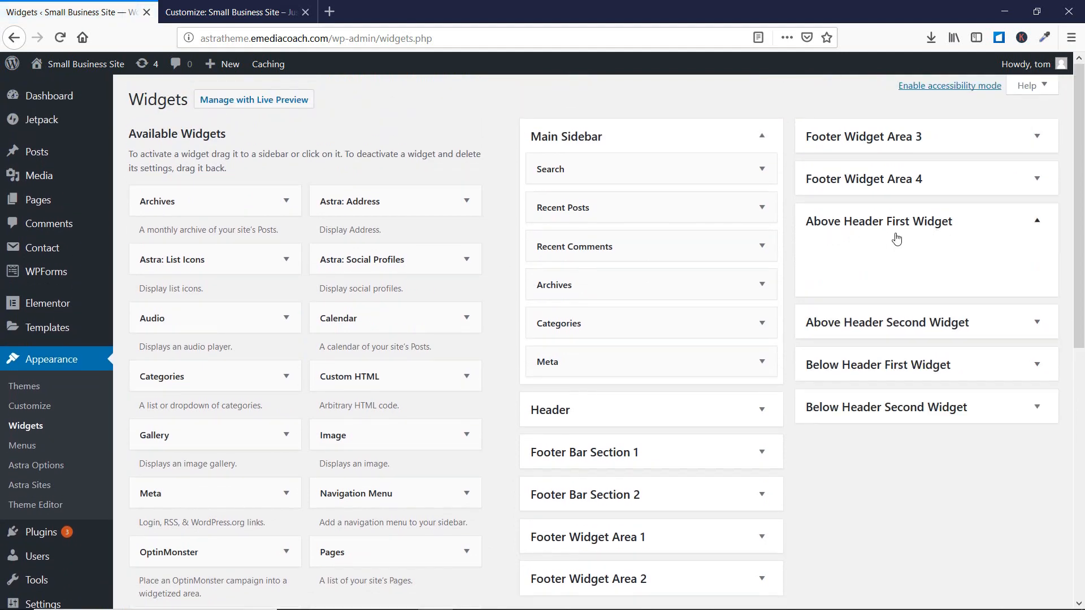
Expand the Above Header Second Widget area on the Widgets page and return to the Customizer's Above Header settings.
left_click(903, 321)
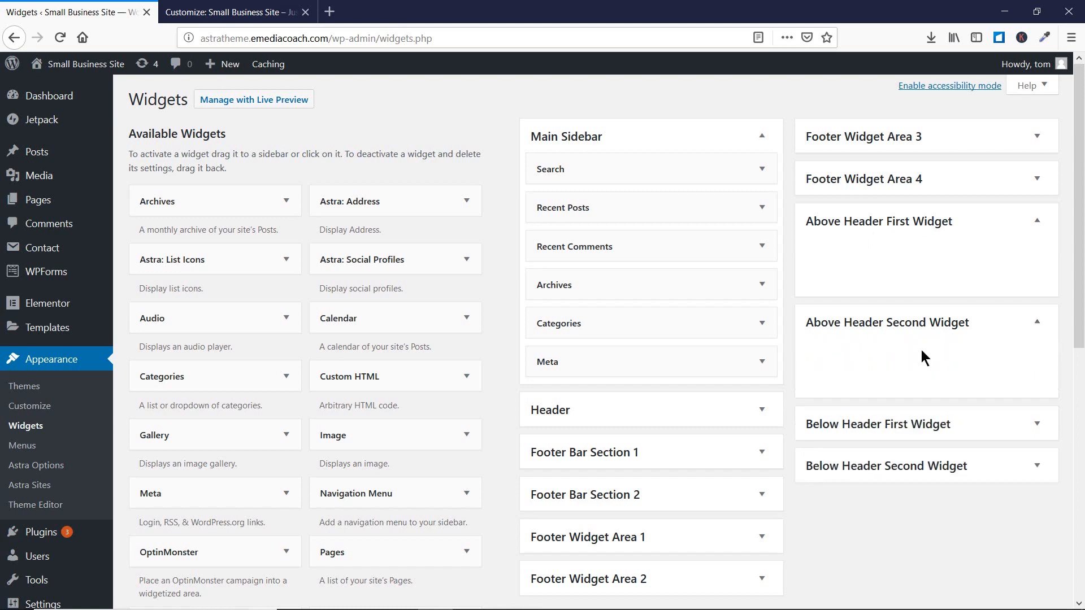
left_click(256, 7)
left_click(79, 11)
left_click(180, 9)
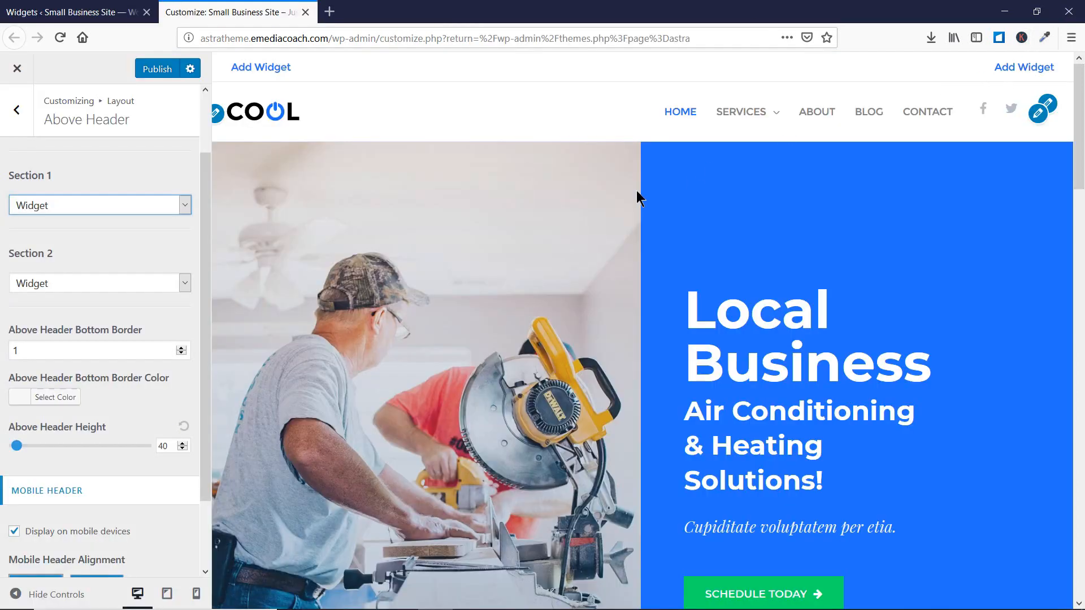
Examine the content options offered for Section 1 and Section 2 of the Above Header, leaving both on Widget.
left_click(35, 202)
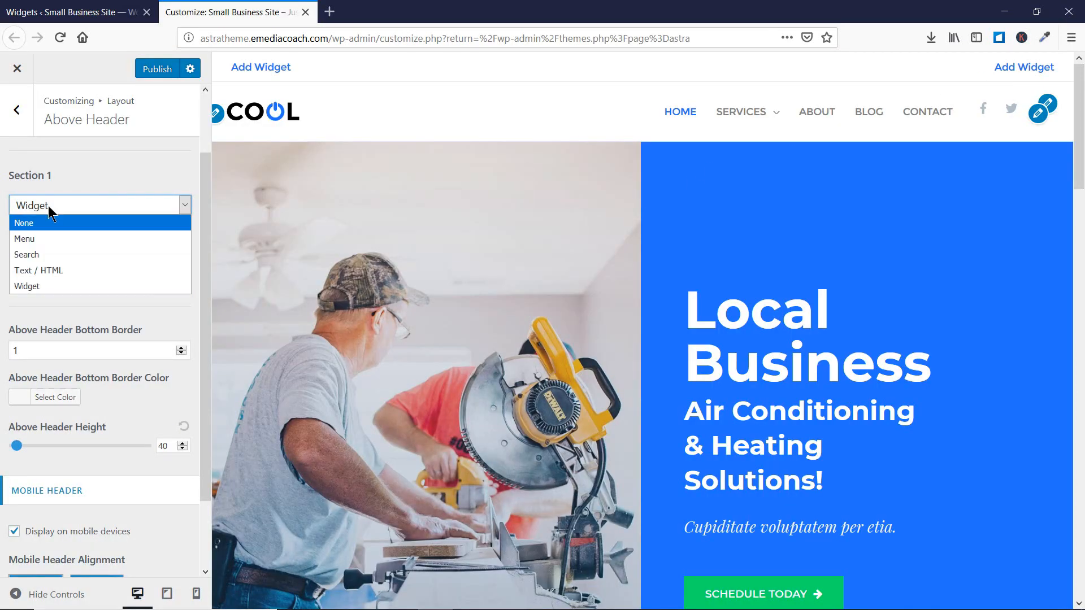
left_click(83, 168)
left_click(66, 288)
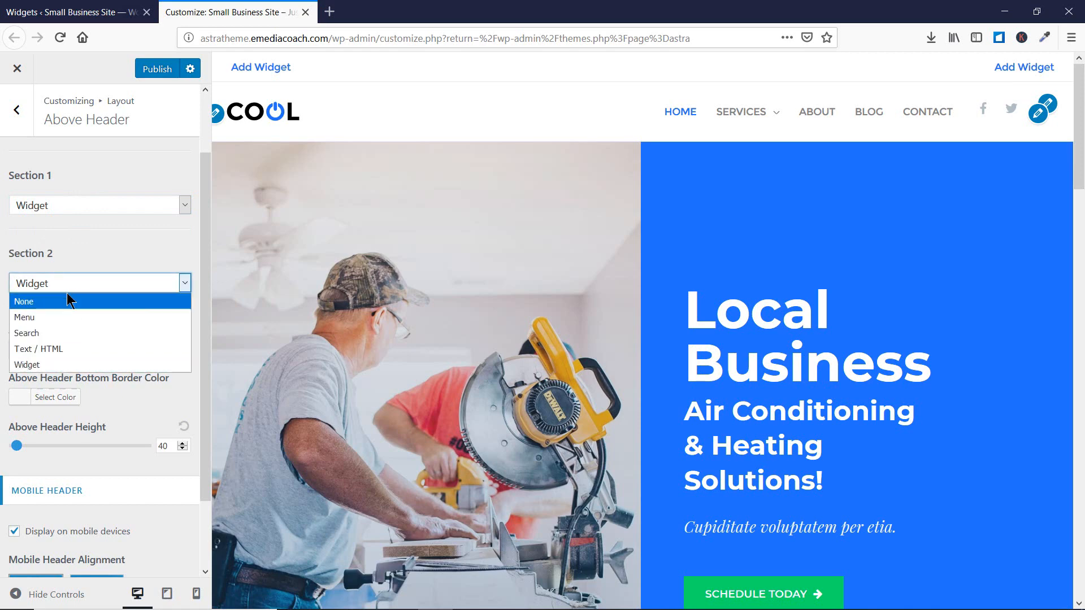
left_click(83, 247)
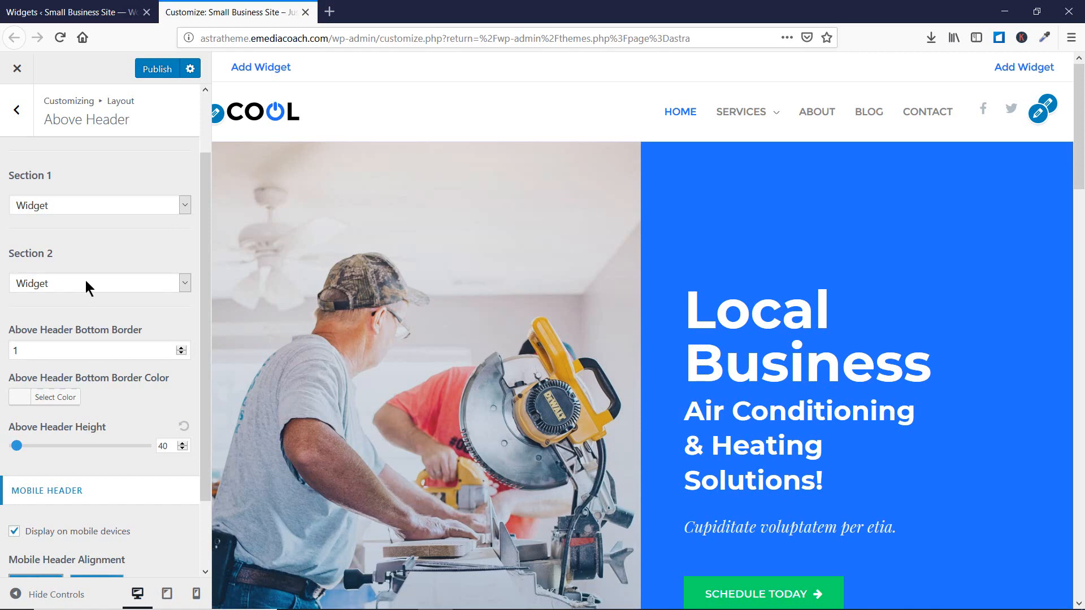
Set the Above Header bottom border to 3 and its color to the blue preset #1e73be.
scroll(92, 250, "down", 3)
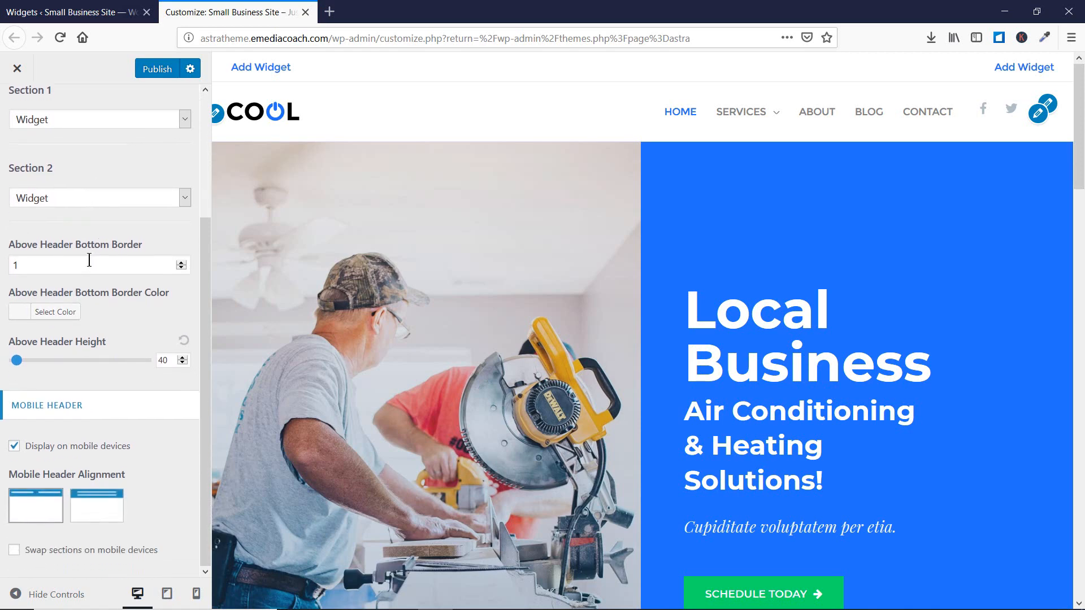
left_click_drag(59, 264, 8, 265)
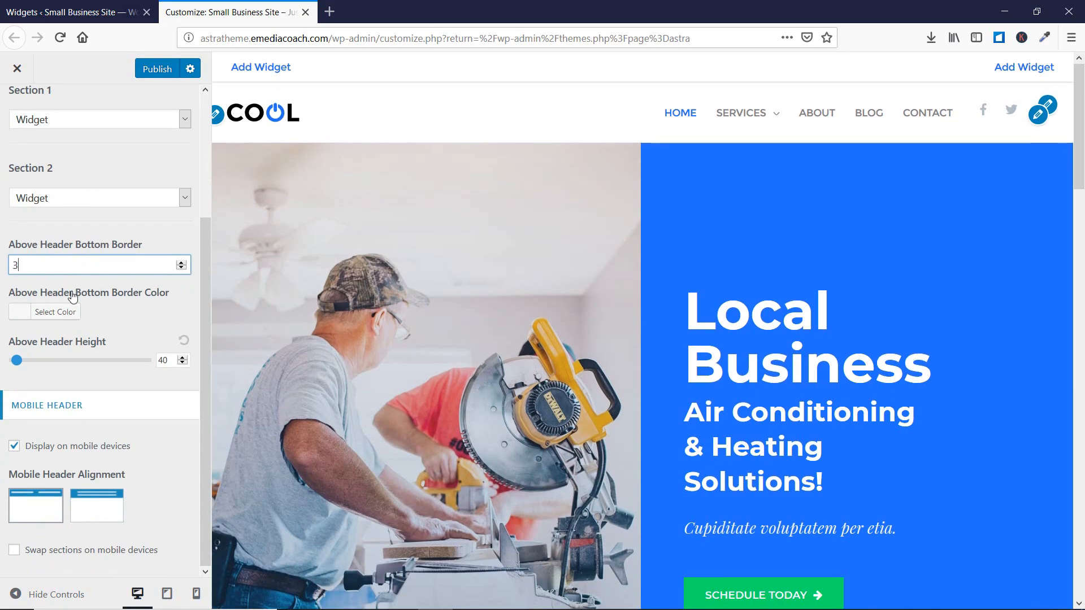
left_click(32, 317)
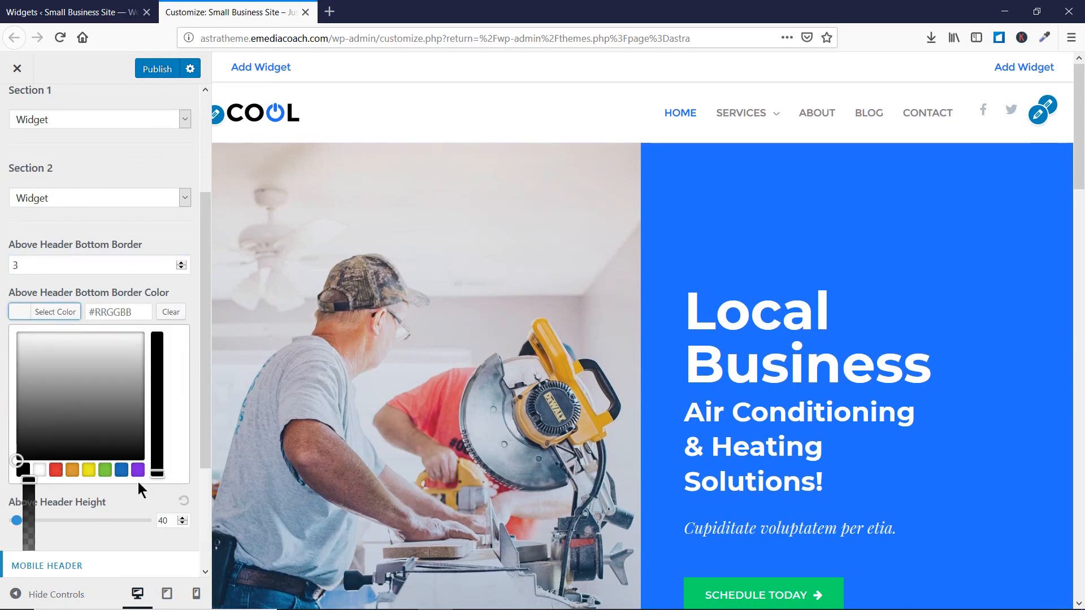
left_click(122, 469)
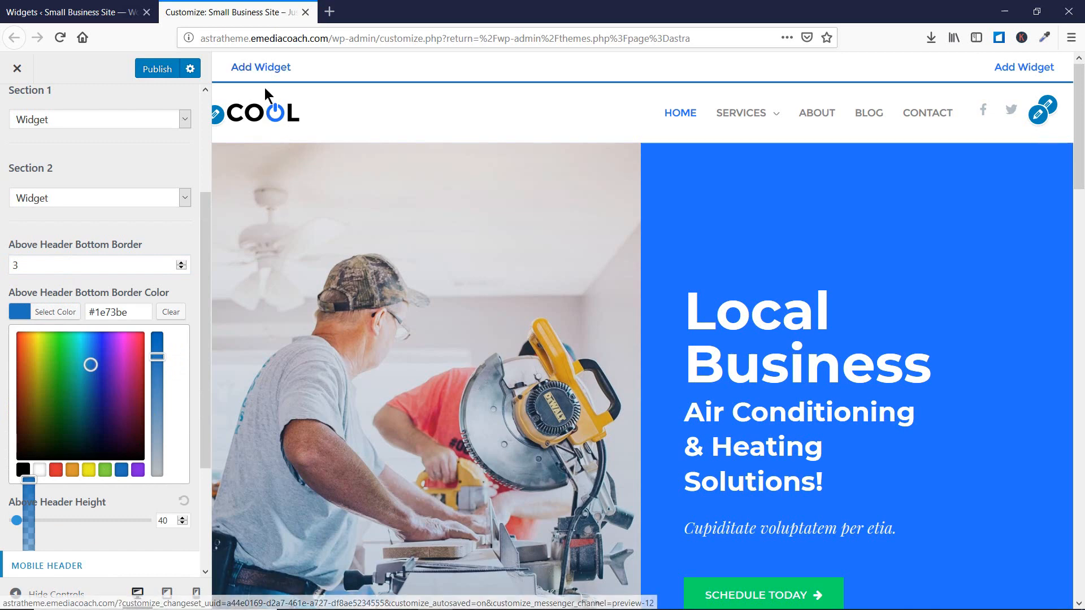
Close the border color picker and set the Above Header Height to 46.
scroll(136, 267, "down", 2)
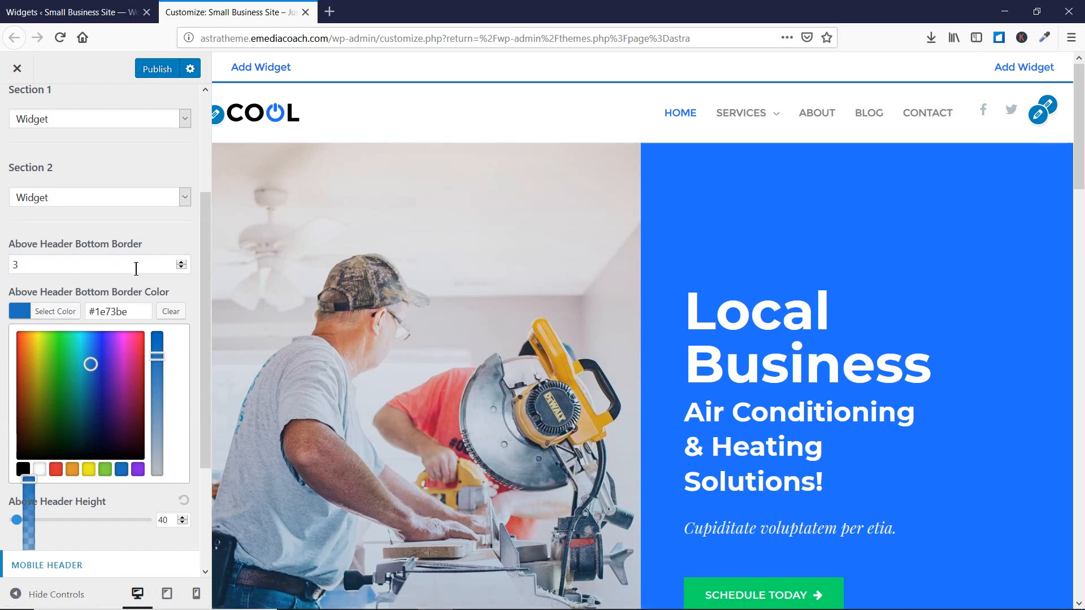
left_click(165, 170)
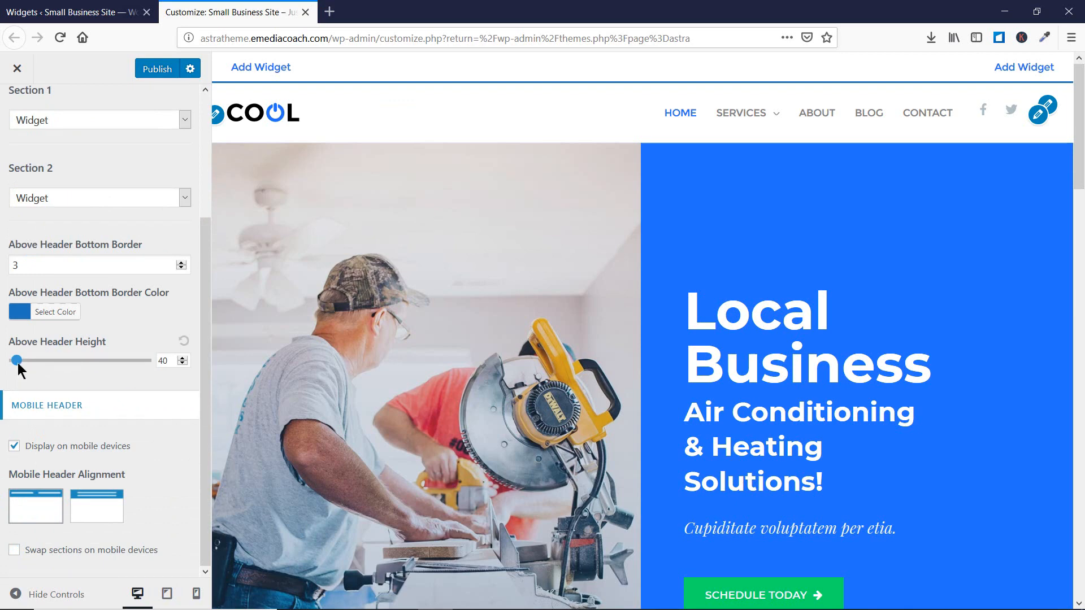
mouse_move(18, 365)
left_mouse_down()
mouse_move(67, 360)
mouse_move(18, 355)
left_mouse_up()
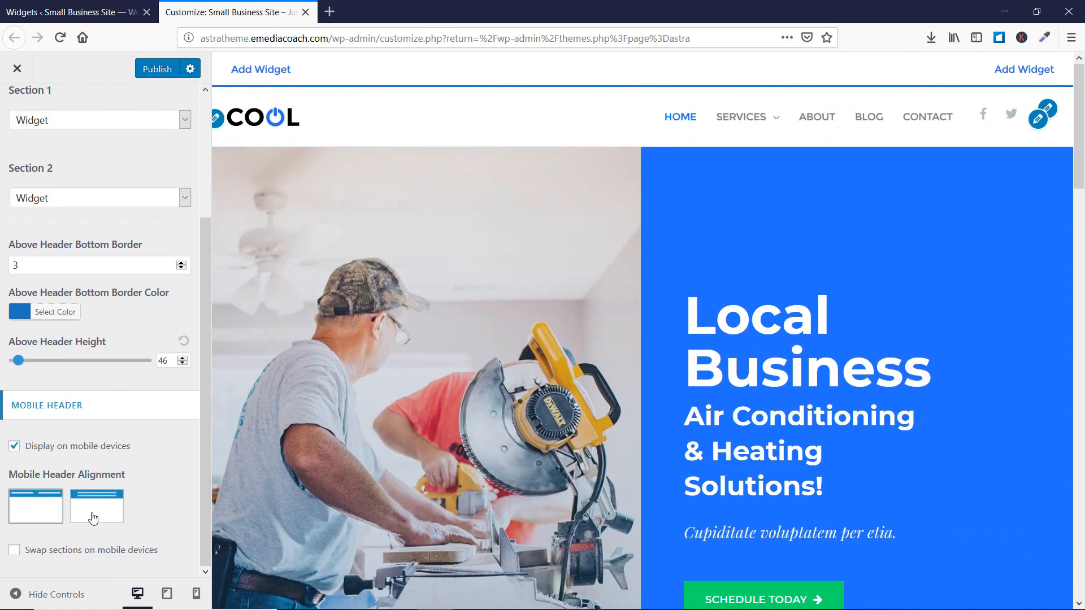
Preview the site at mobile size, try the stacked Mobile Header Alignment, and restore the side-by-side alignment.
left_click(195, 594)
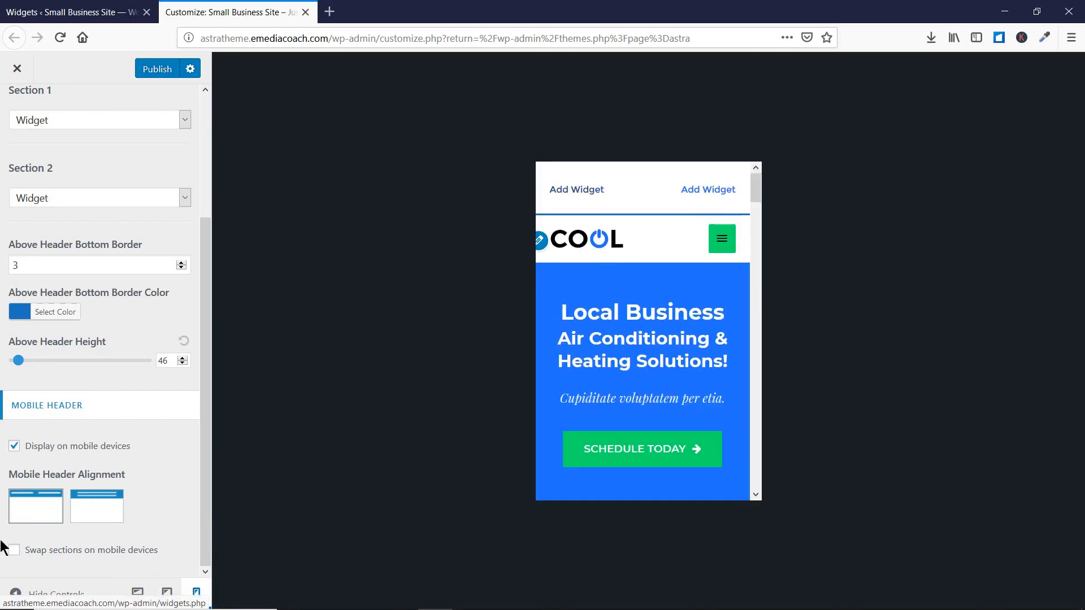
left_click(92, 506)
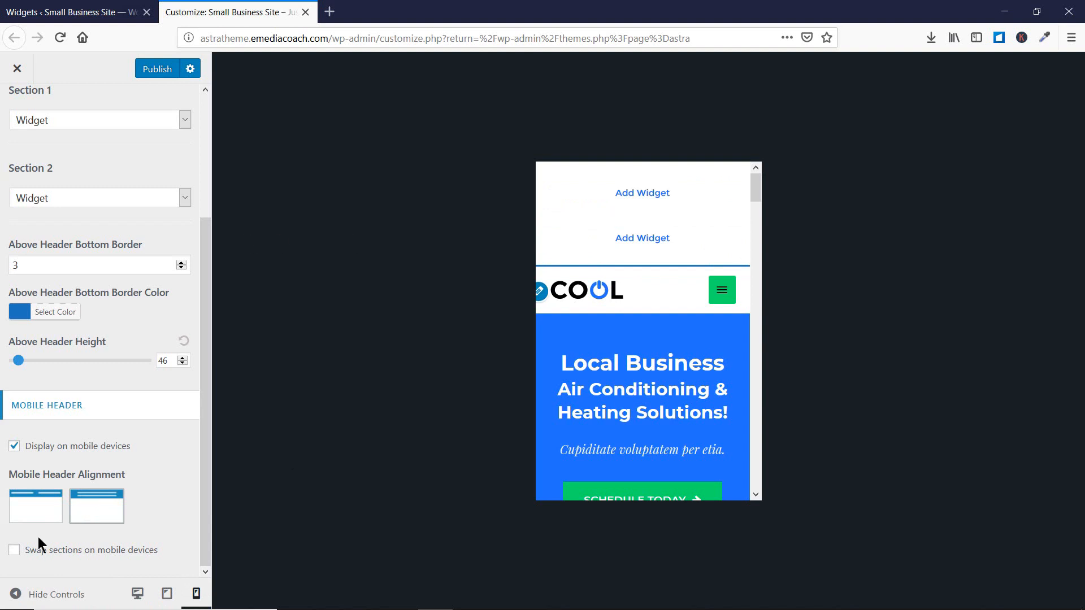
left_click(34, 507)
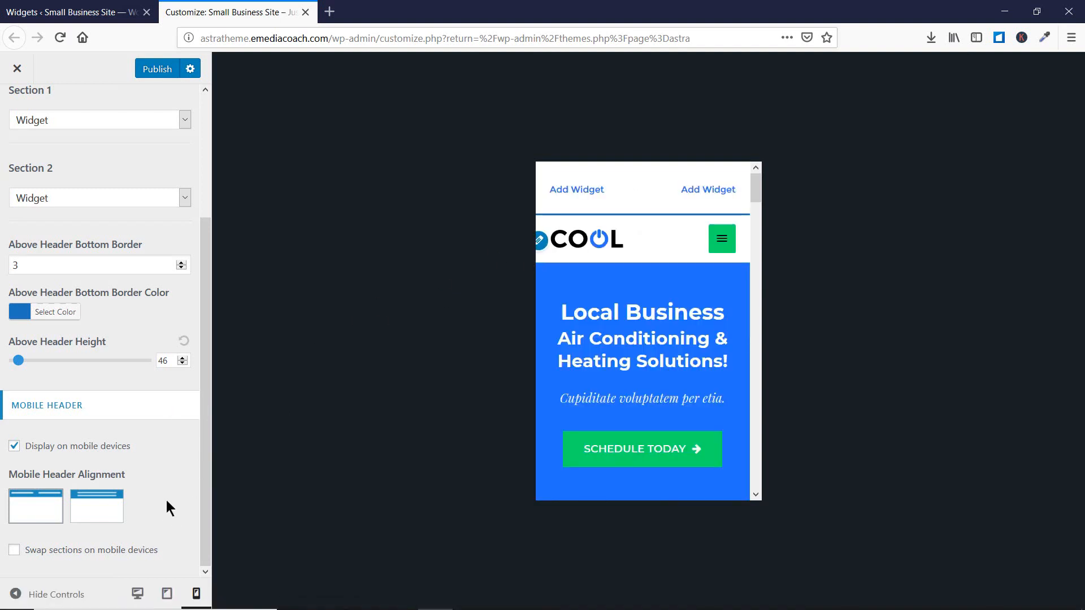
left_click(73, 555)
Open the Below Header settings, try the two-section layout, and choose the single-section layout.
scroll(94, 443, "up", 3)
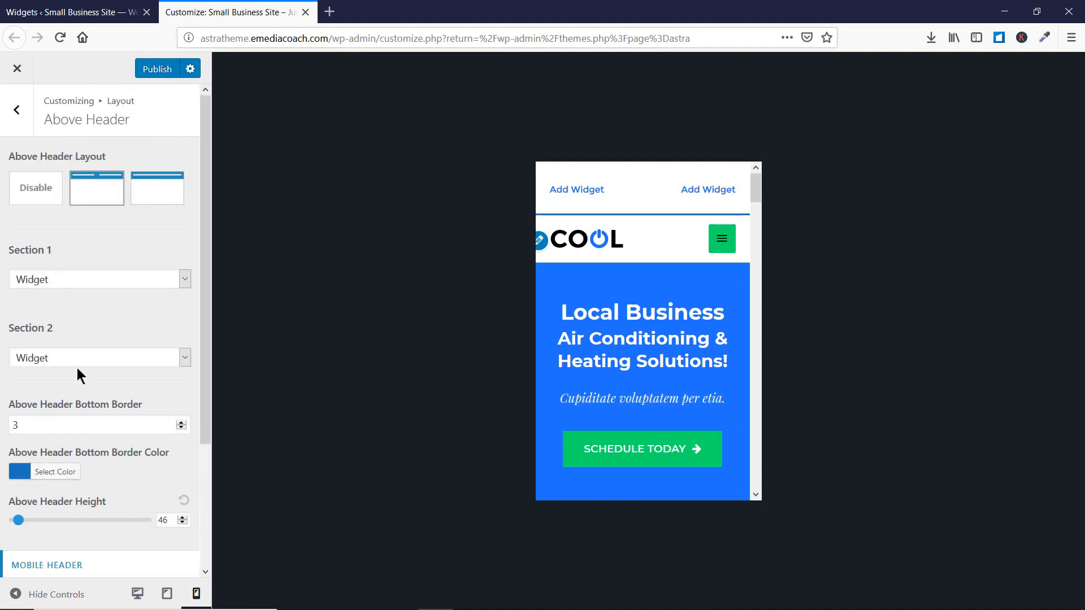
left_click(17, 110)
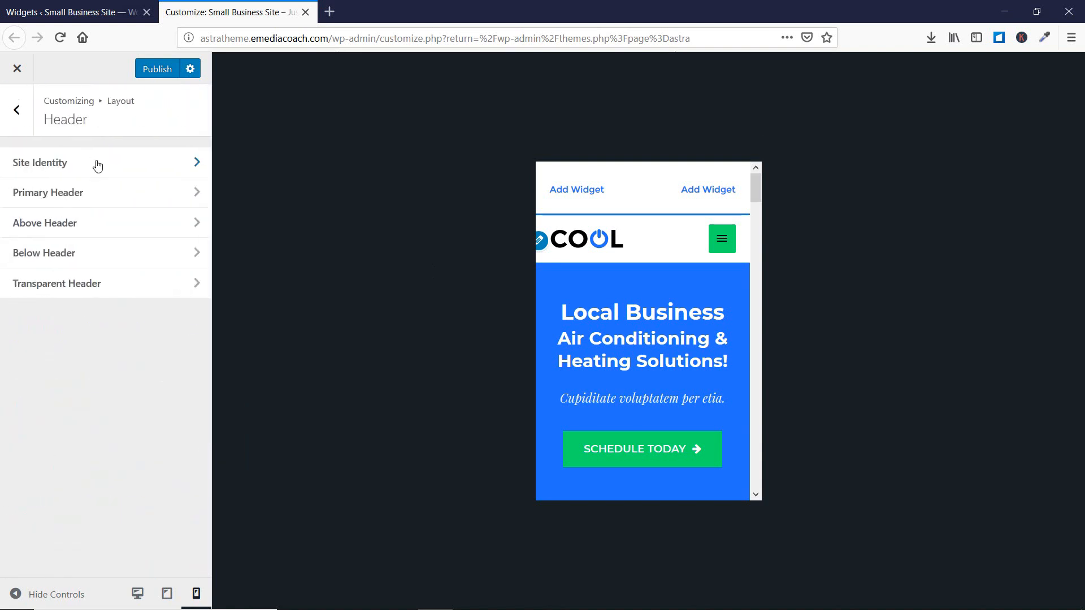
left_click(114, 254)
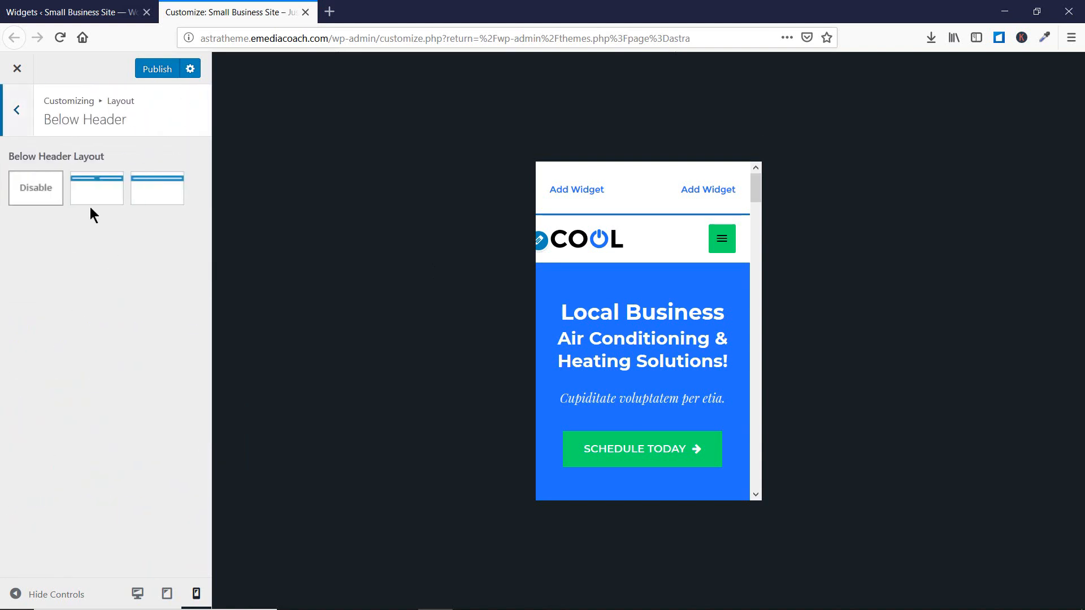
left_click(89, 195)
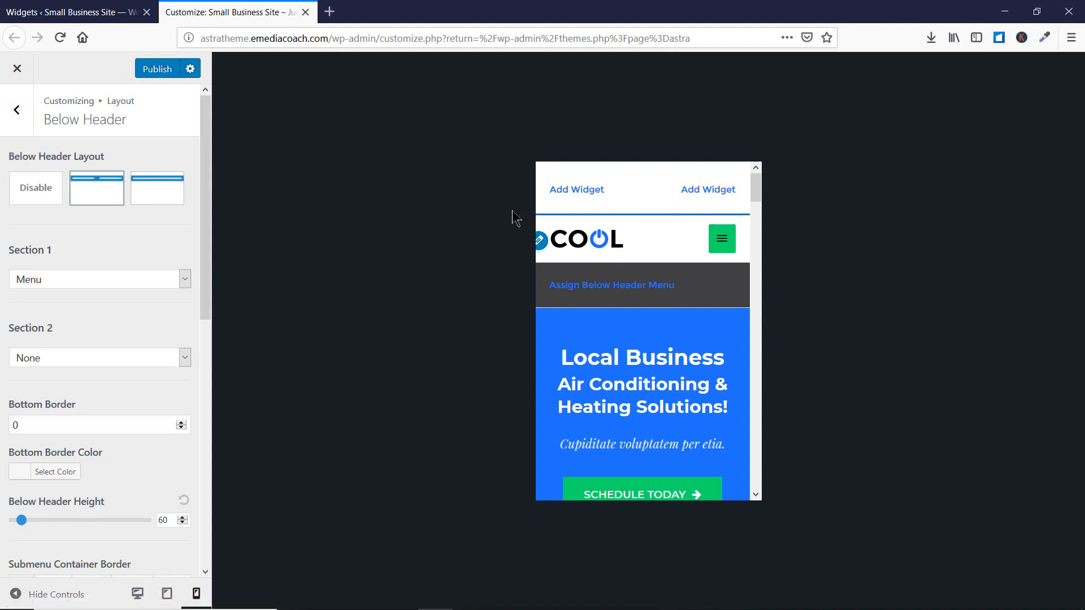
left_click(152, 198)
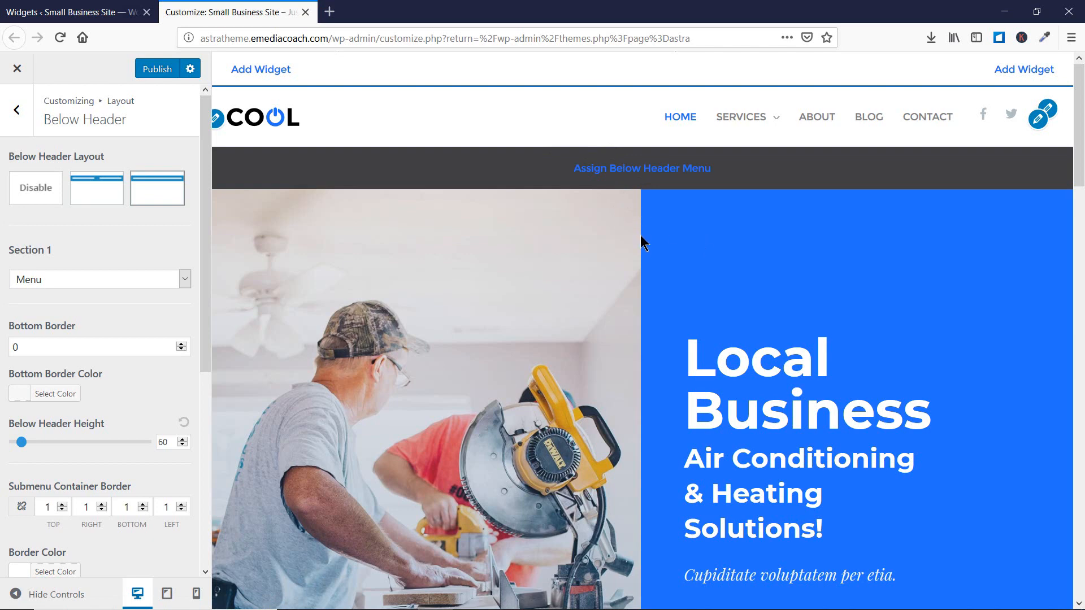
Examine the content options for Section 1 of the Below Header, leaving it on Menu.
left_click(107, 278)
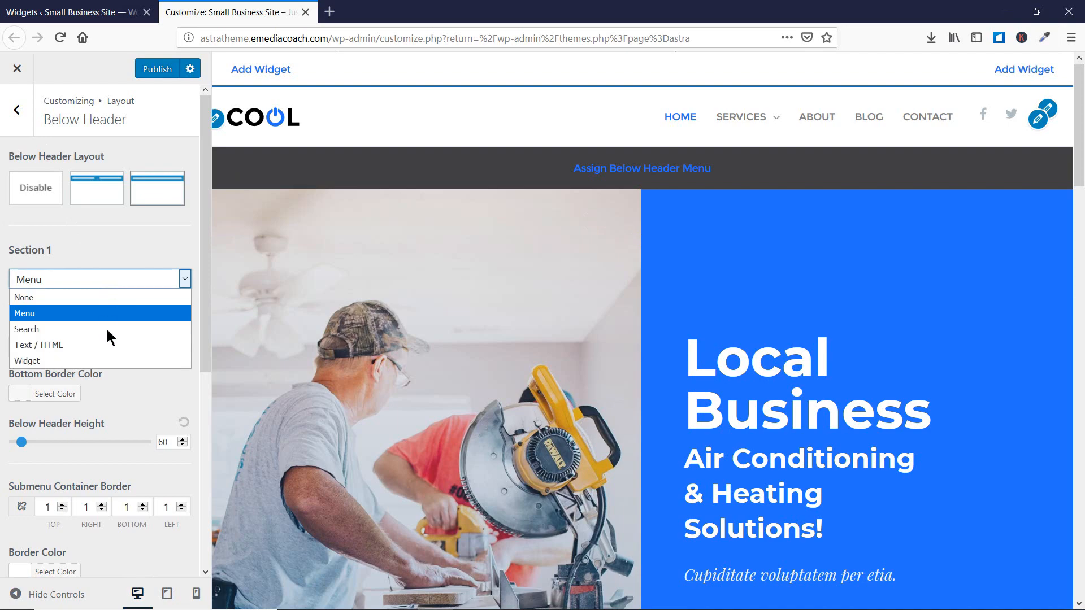
left_click(107, 254)
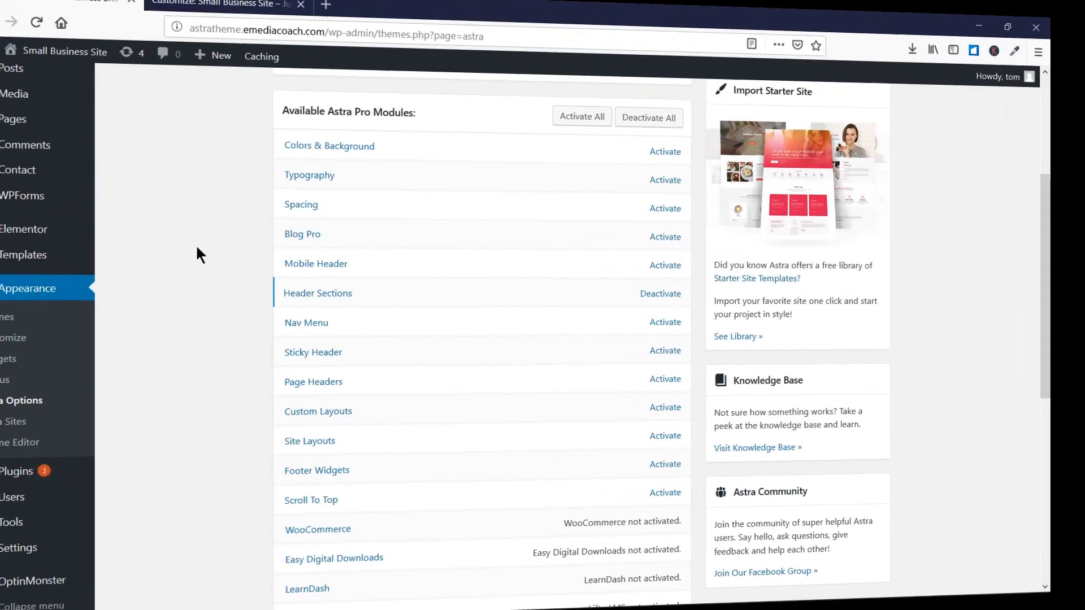